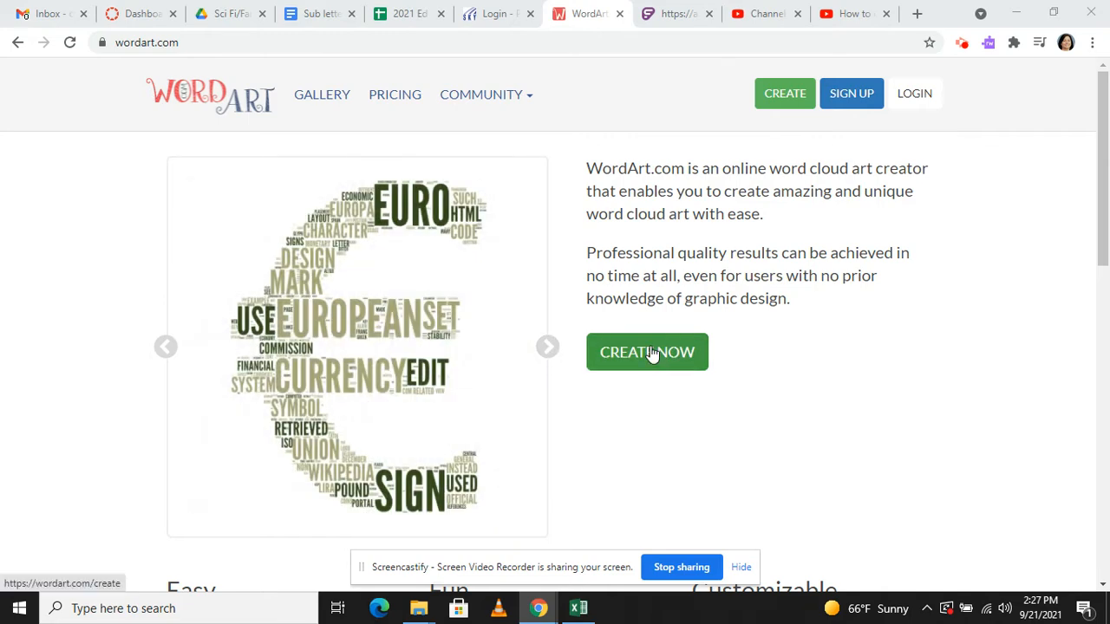
Start a new word art and remove the sample words Art, Cloud and Word from the word list.
{"action": "left_click", "coordinate": [651, 353]}
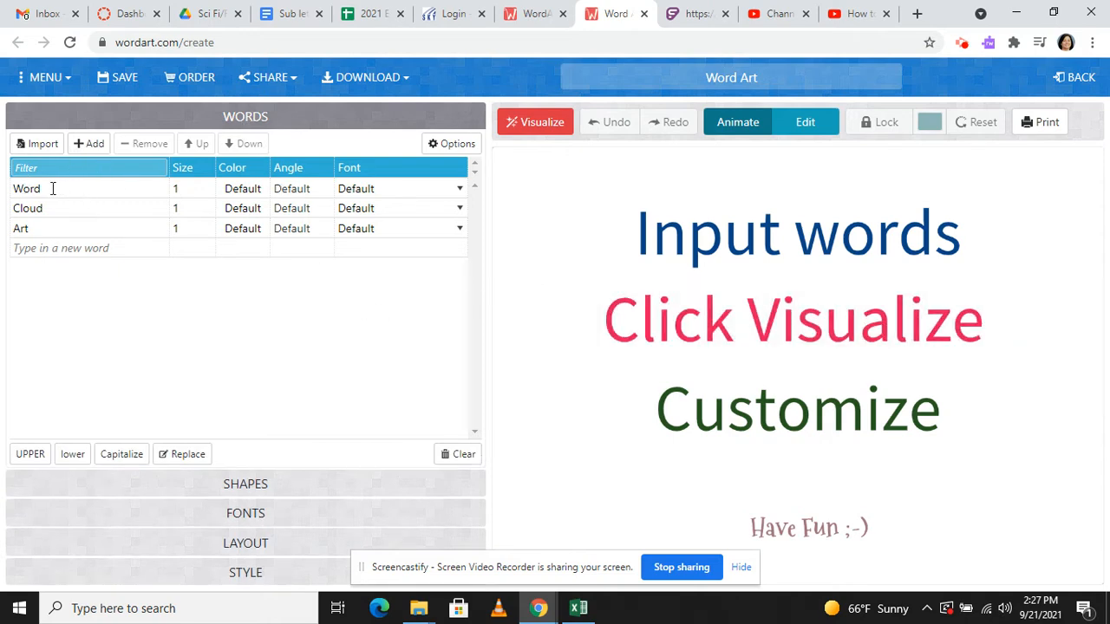
{"action": "left_click", "coordinate": [114, 225]}
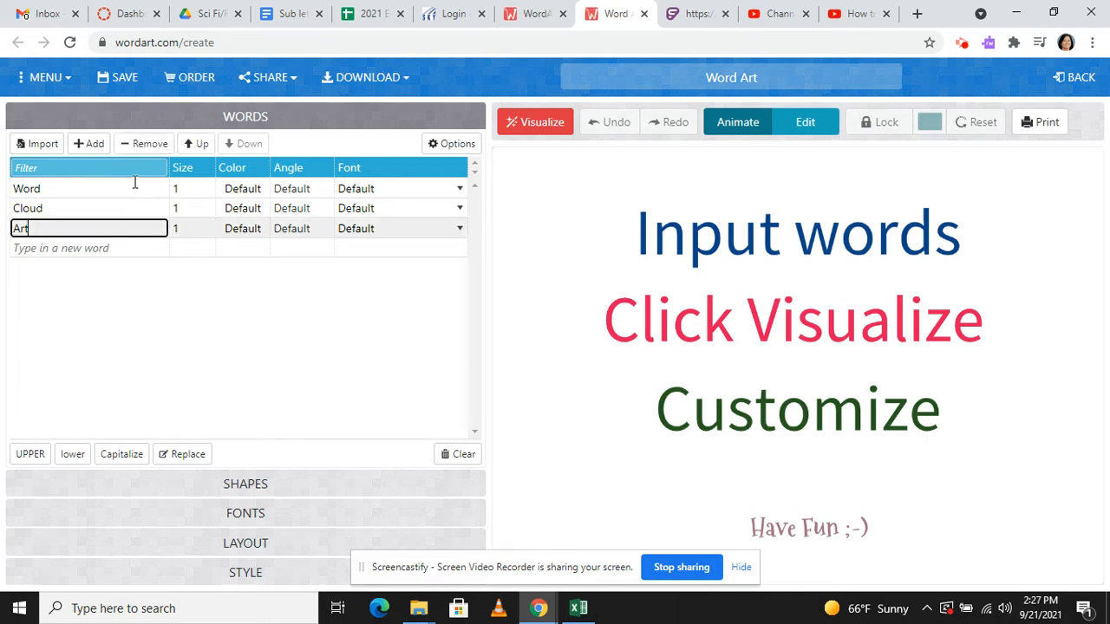
{"action": "left_click", "coordinate": [146, 144]}
{"action": "left_click", "coordinate": [121, 208]}
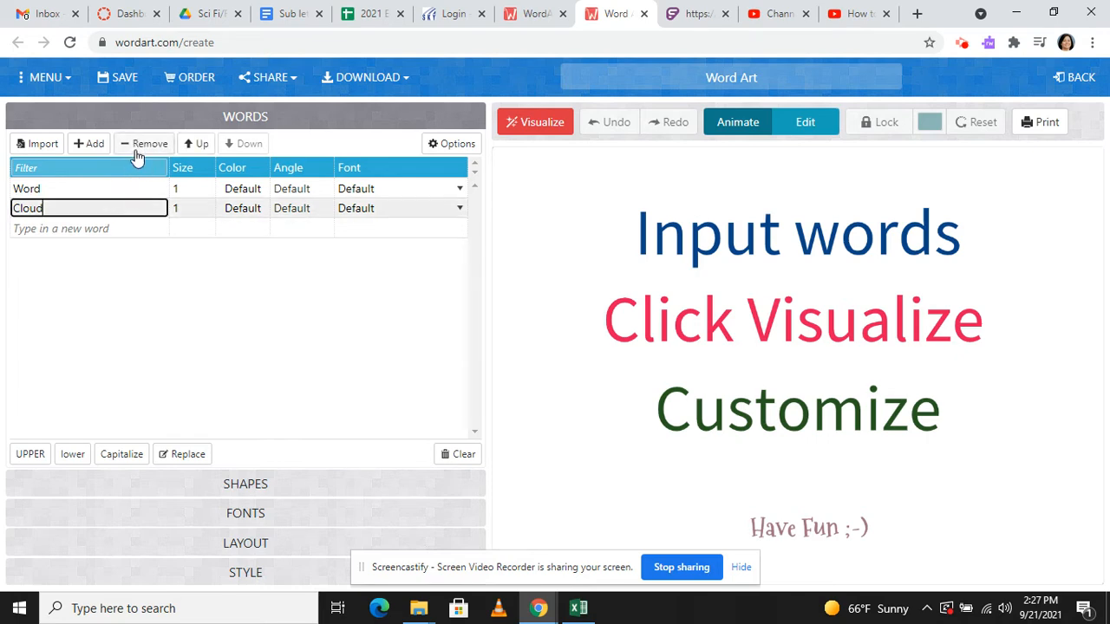
{"action": "left_click", "coordinate": [138, 144]}
{"action": "left_click", "coordinate": [137, 188]}
{"action": "left_click", "coordinate": [142, 144]}
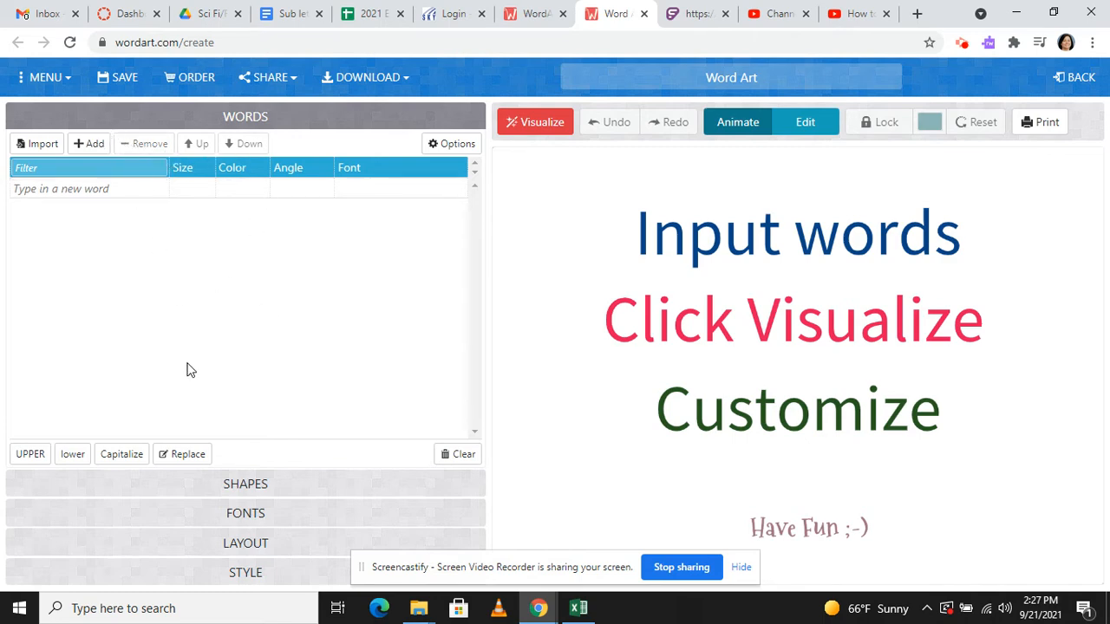
{"action": "left_click", "coordinate": [35, 190]}
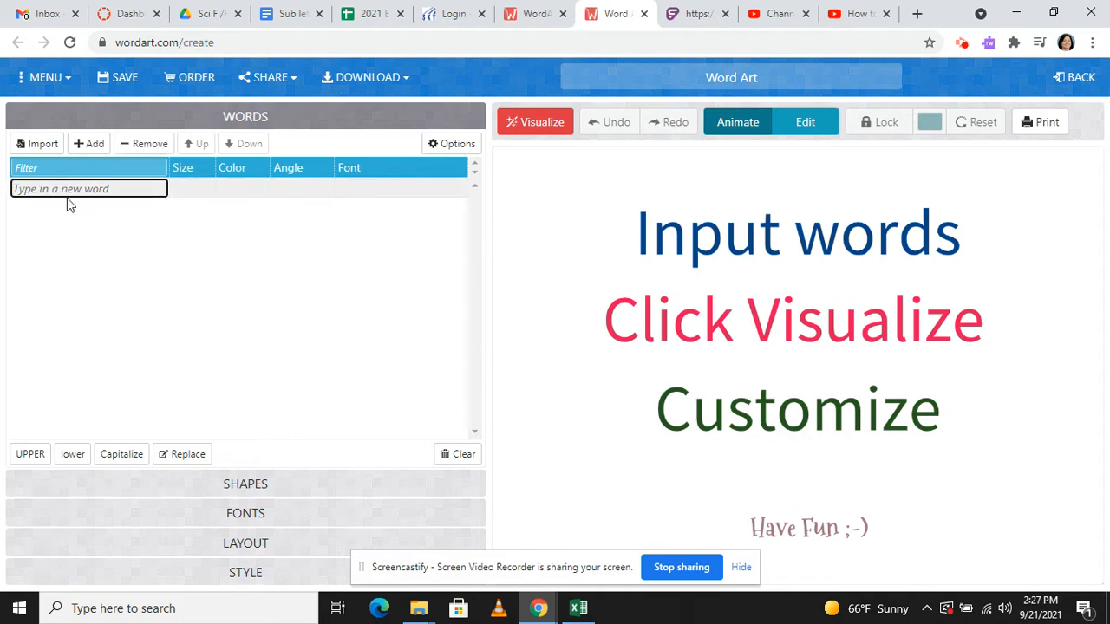
{"action": "left_click", "coordinate": [43, 146]}
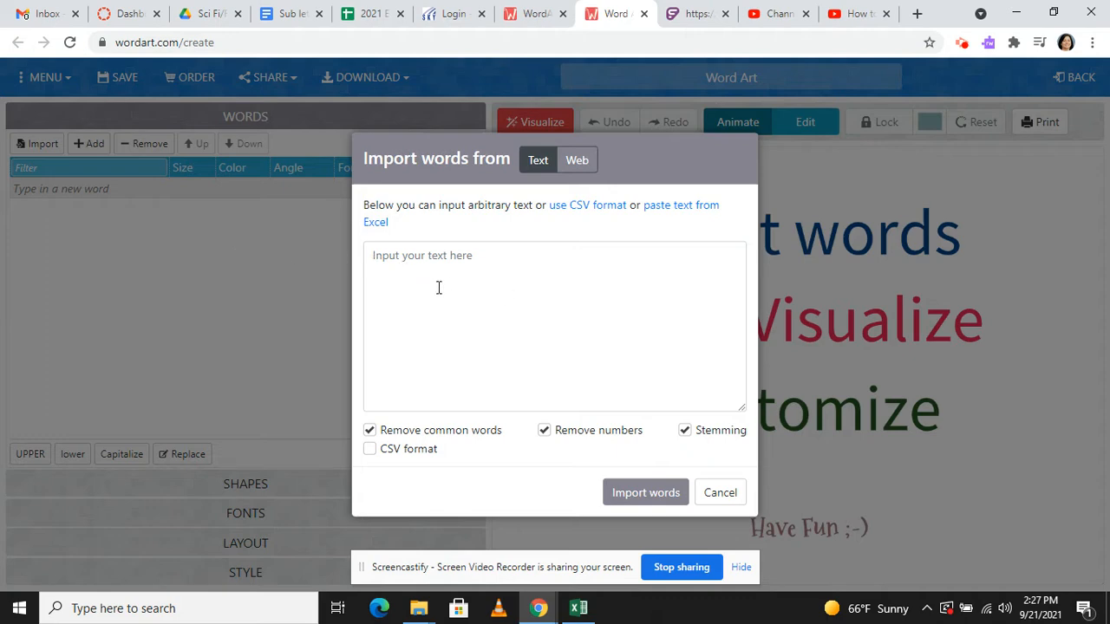
{"action": "left_click", "coordinate": [720, 494]}
Add the entries "dog", "hairy" and "four legs" to the empty word list.
{"action": "left_click", "coordinate": [77, 194]}
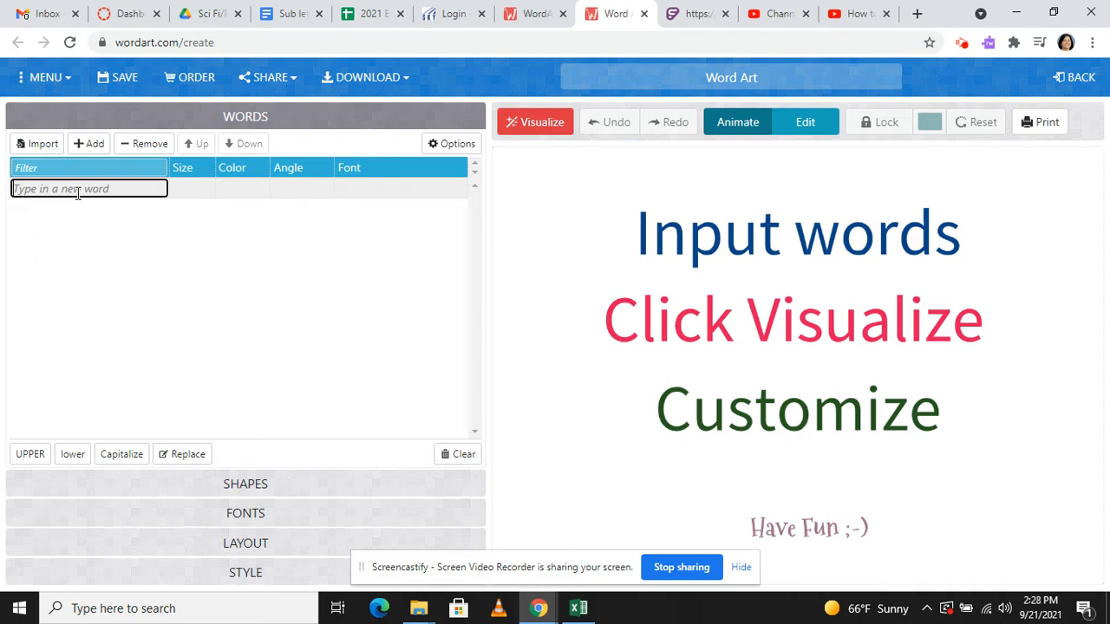
{"action": "type", "text": "dog"}
{"action": "key", "text": "Return"}
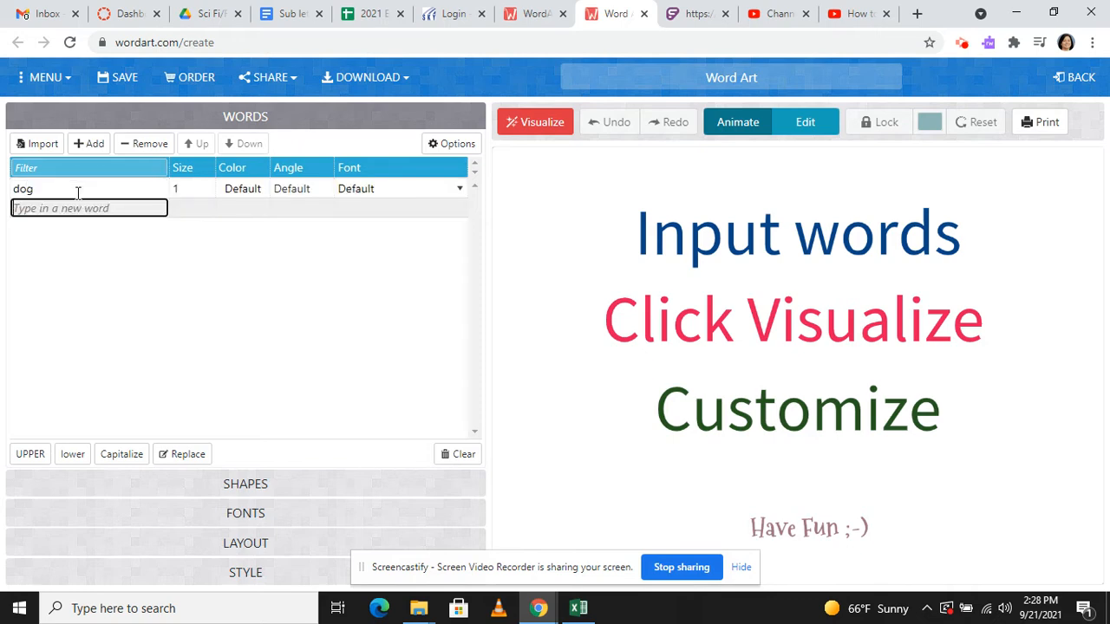
{"action": "type", "text": "hairy"}
{"action": "key", "text": "Return"}
{"action": "type", "text": "four legs"}
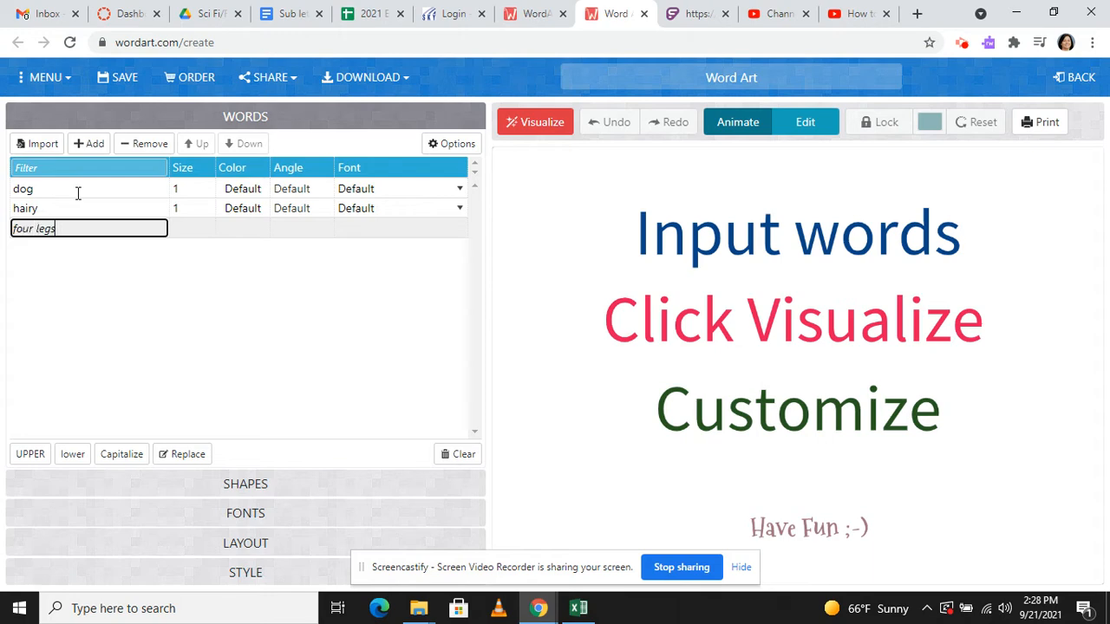
{"action": "key", "text": "Return"}
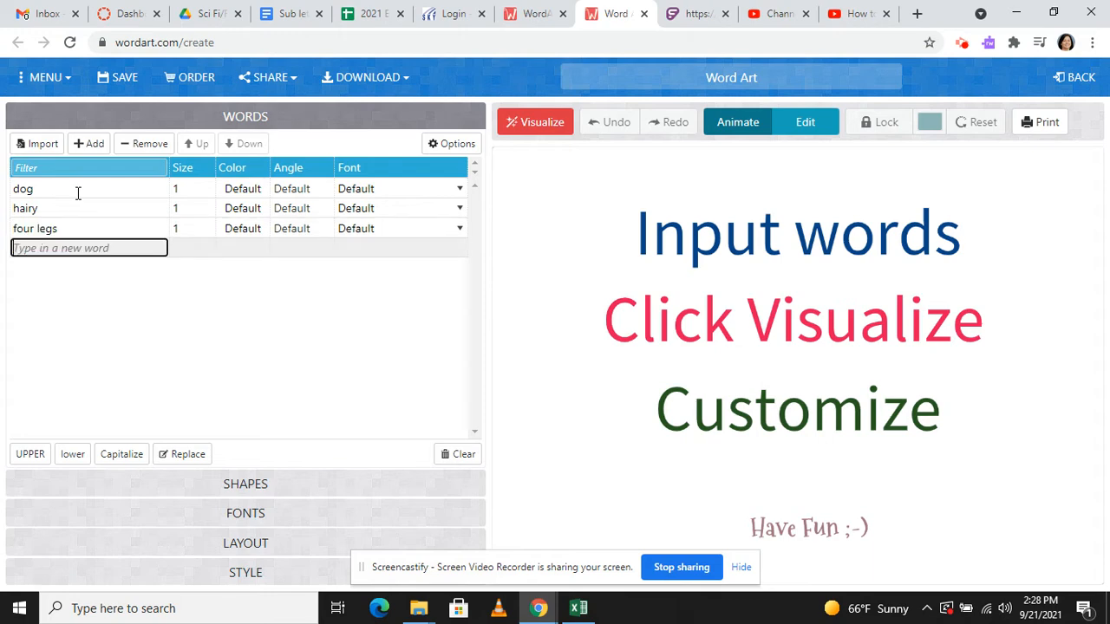
Add the entries "loyal", "kind", "friend" and "shaggy" to the word list below "four legs".
{"action": "type", "text": "f"}
{"action": "type", "text": "oyal"}
{"action": "key", "text": "Return"}
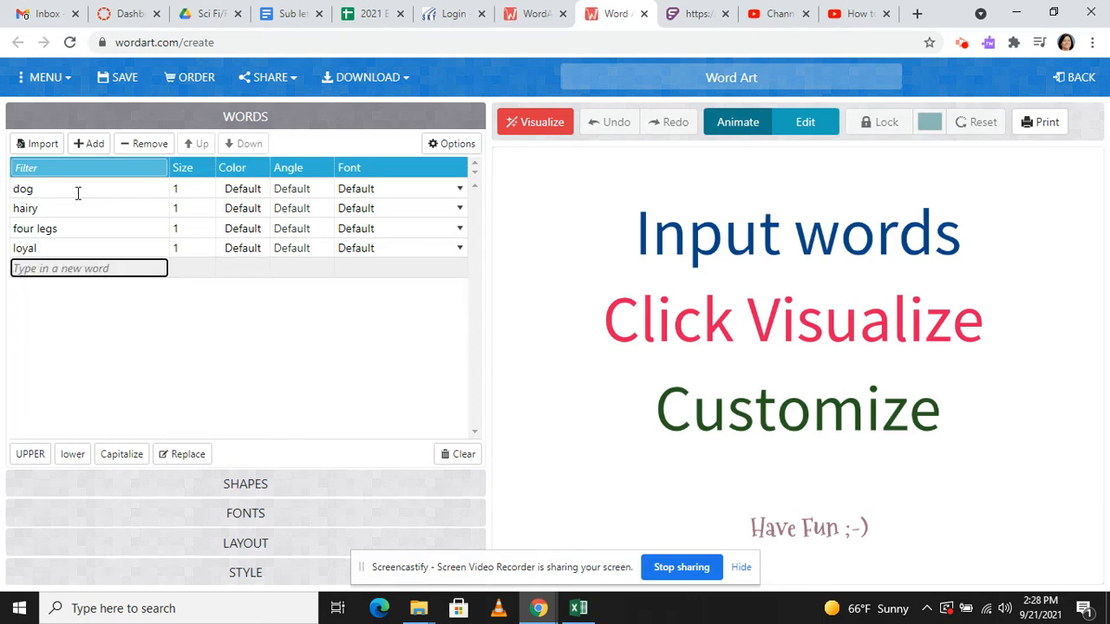
{"action": "type", "text": "kind"}
{"action": "key", "text": "Return"}
{"action": "type", "text": "fr"}
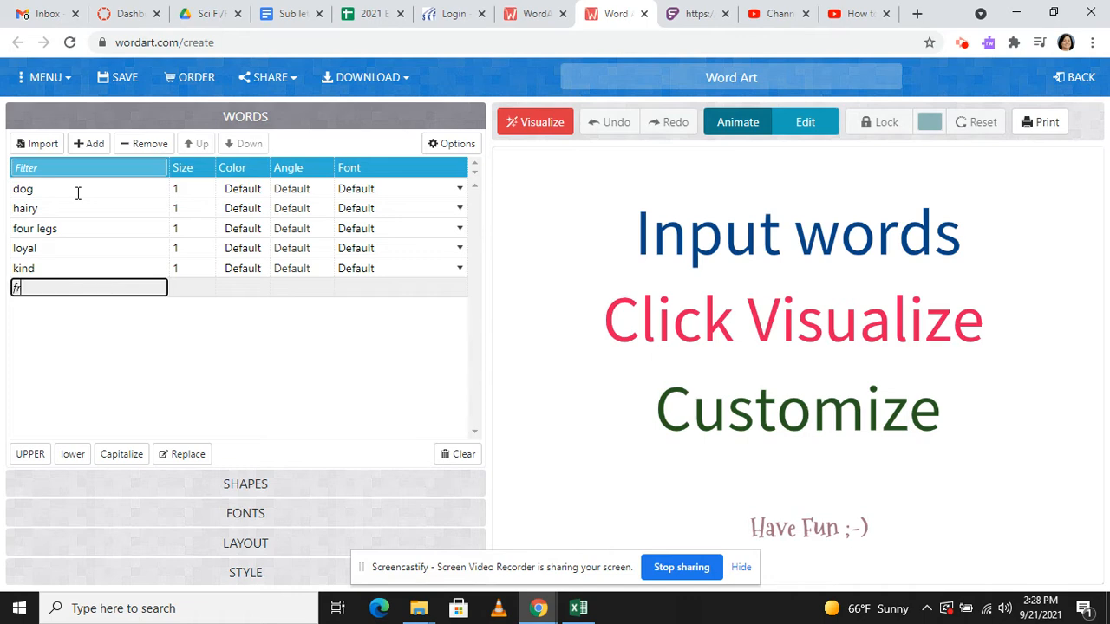
{"action": "key", "text": "Return"}
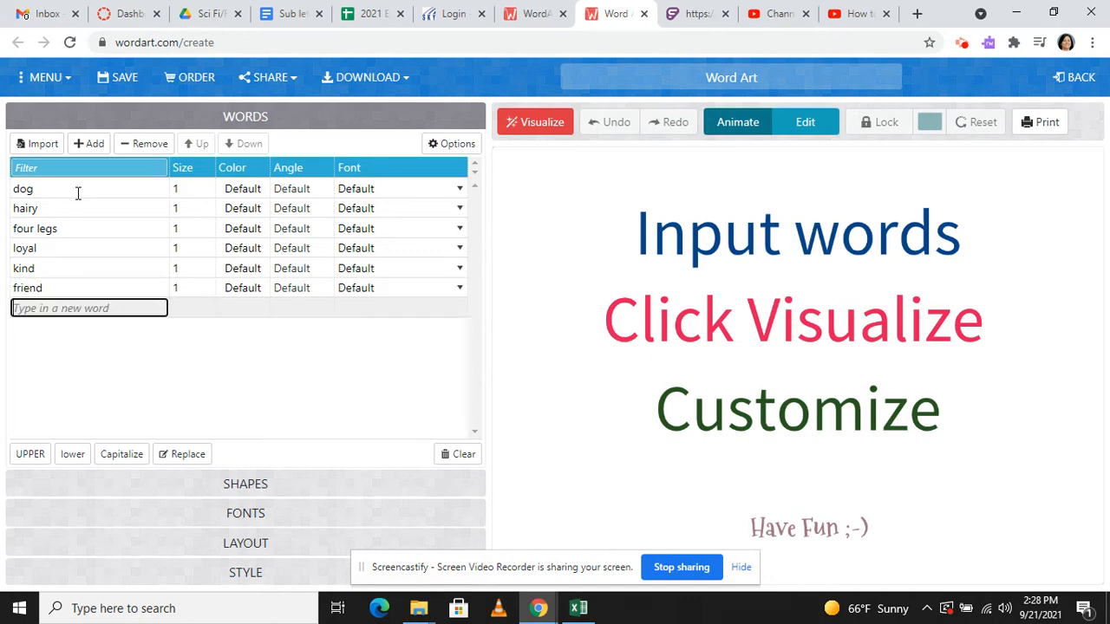
{"action": "type", "text": "shaggy"}
Choose the blue standing dog with the short upright tail from the Animals shapes and visualize the word cloud.
{"action": "left_click", "coordinate": [246, 485]}
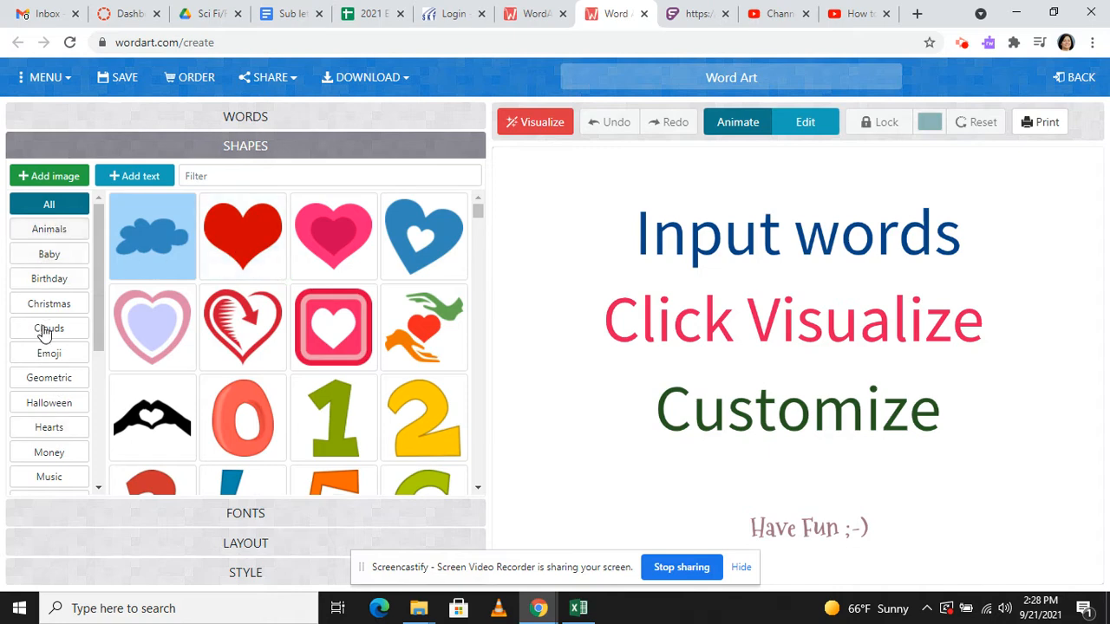
{"action": "left_click", "coordinate": [35, 231]}
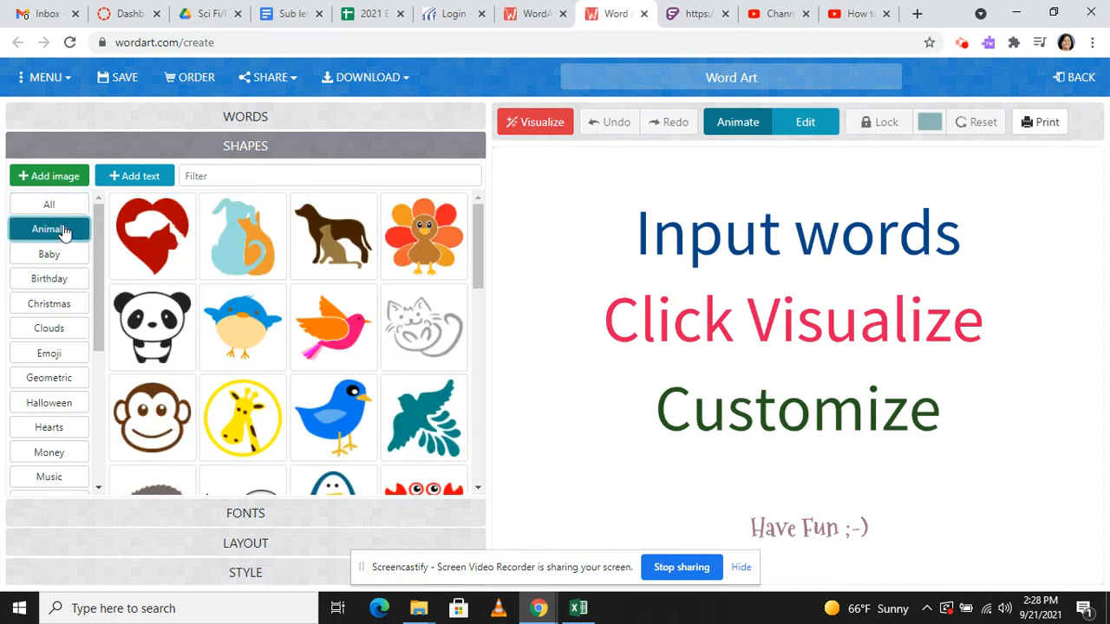
{"action": "scroll", "coordinate": [371, 286], "scroll_direction": "down", "scroll_amount": 4}
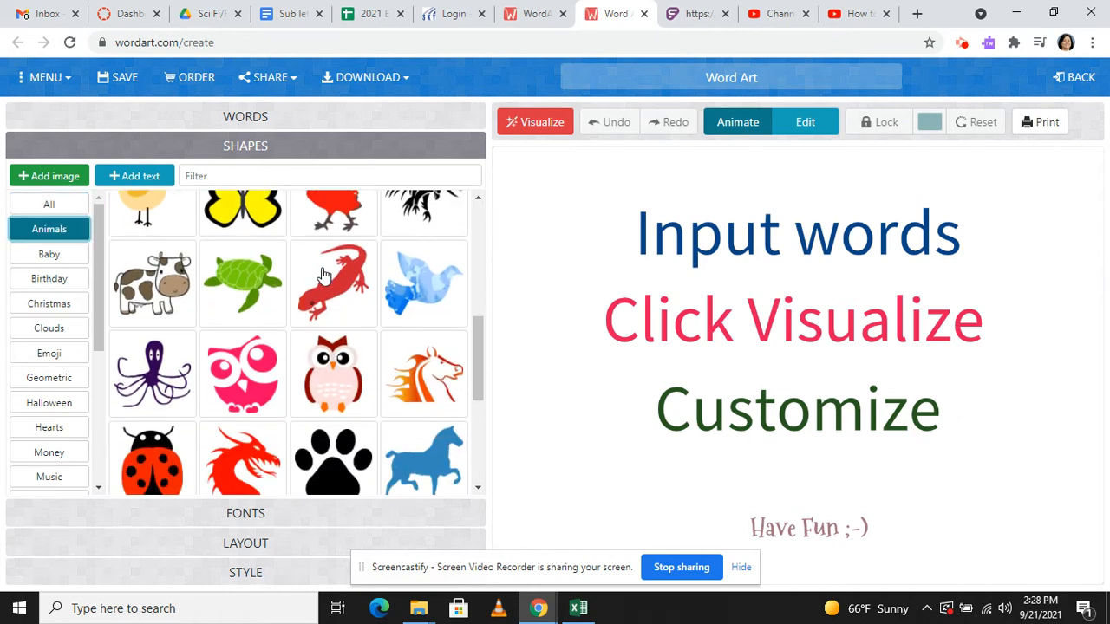
{"action": "scroll", "coordinate": [325, 278], "scroll_direction": "down", "scroll_amount": 3}
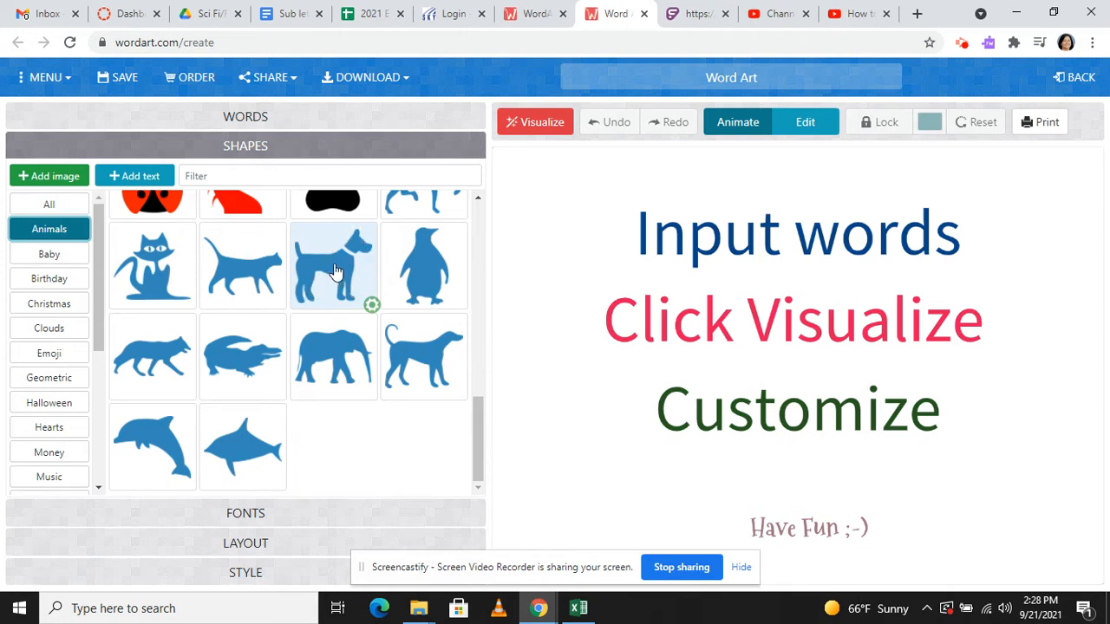
{"action": "left_click", "coordinate": [337, 272]}
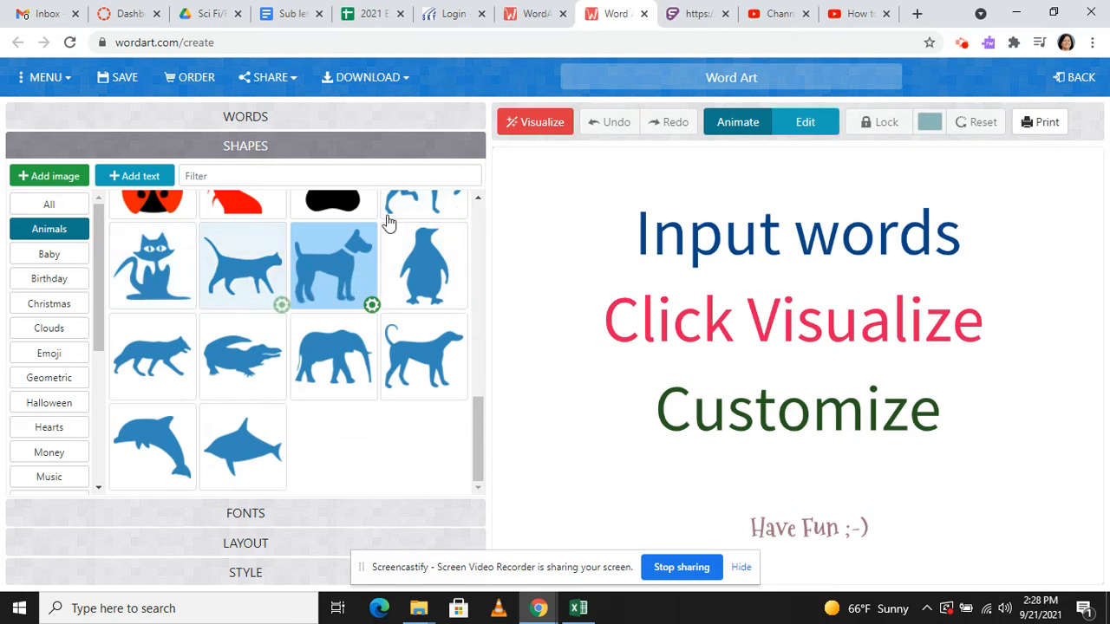
{"action": "left_click", "coordinate": [536, 123]}
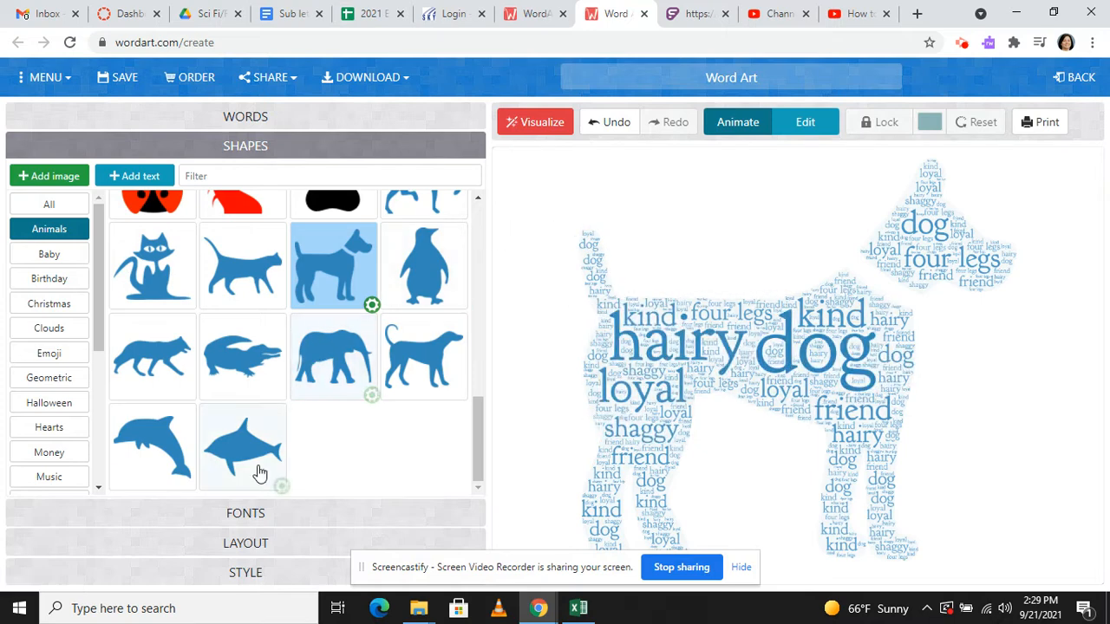
Set the word cloud's font to Mail Ray Stuff and its layout to Random.
{"action": "left_click", "coordinate": [233, 518]}
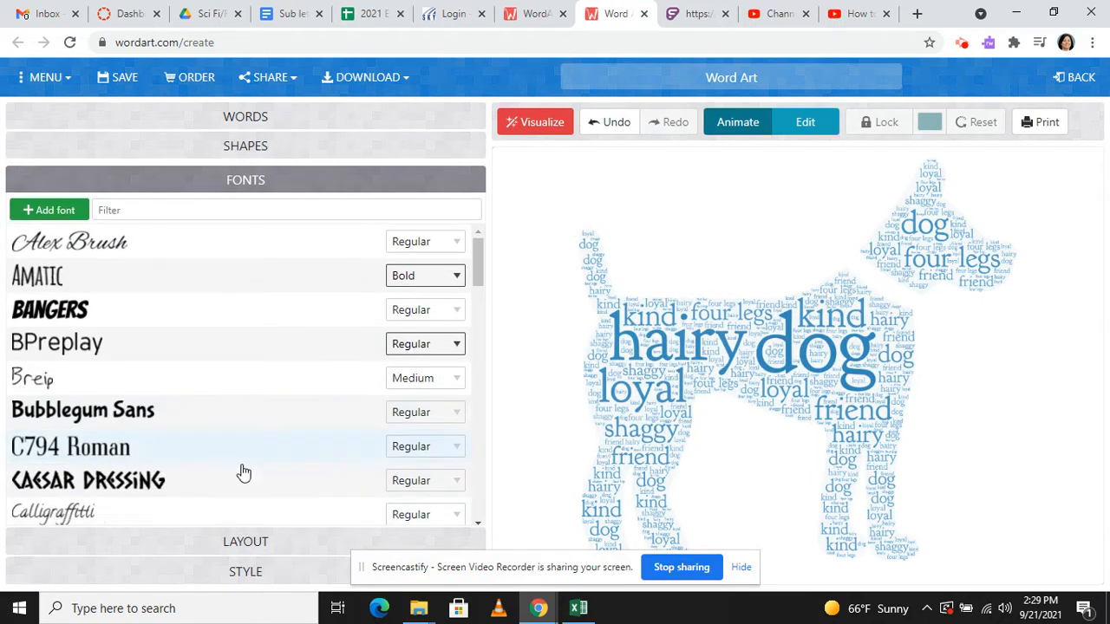
{"action": "scroll", "coordinate": [165, 295], "scroll_direction": "down", "scroll_amount": 5}
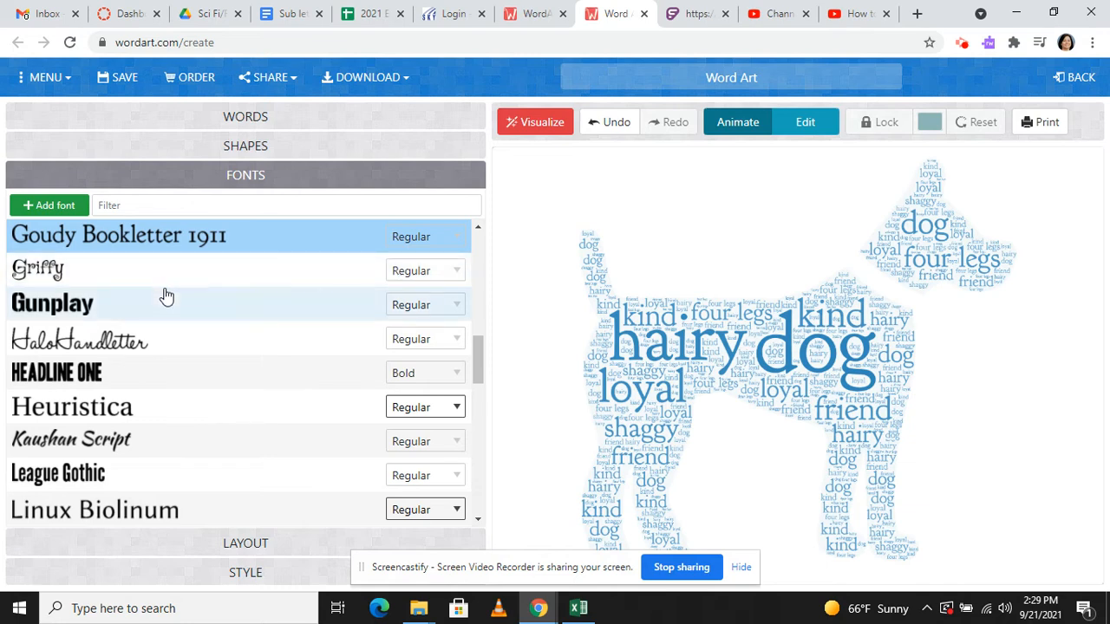
{"action": "scroll", "coordinate": [167, 296], "scroll_direction": "down", "scroll_amount": 4}
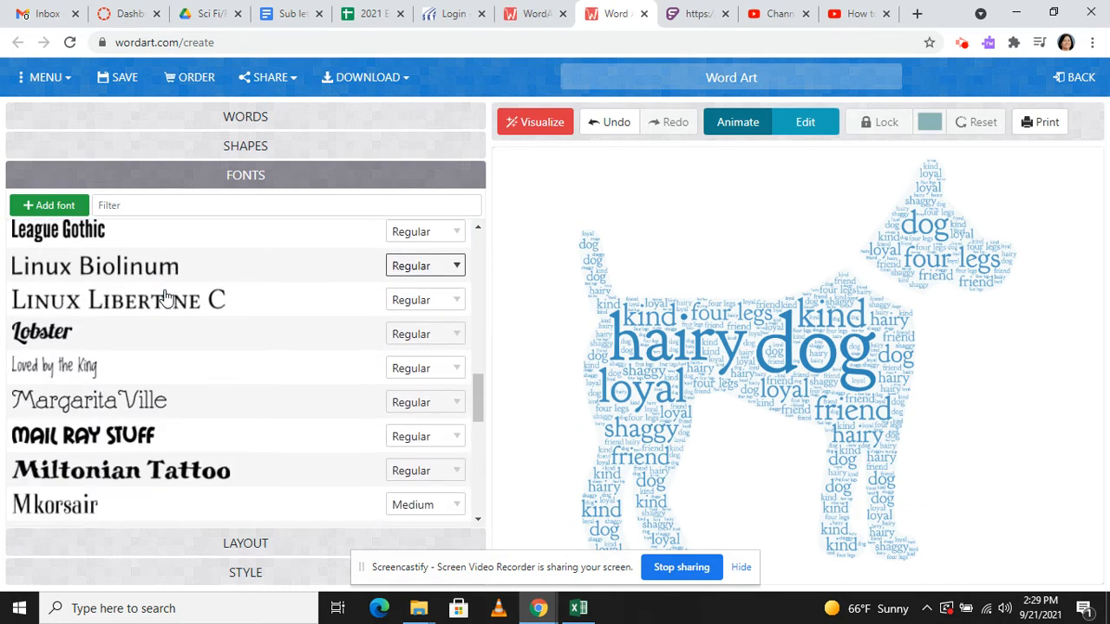
{"action": "scroll", "coordinate": [167, 296], "scroll_direction": "down", "scroll_amount": 4}
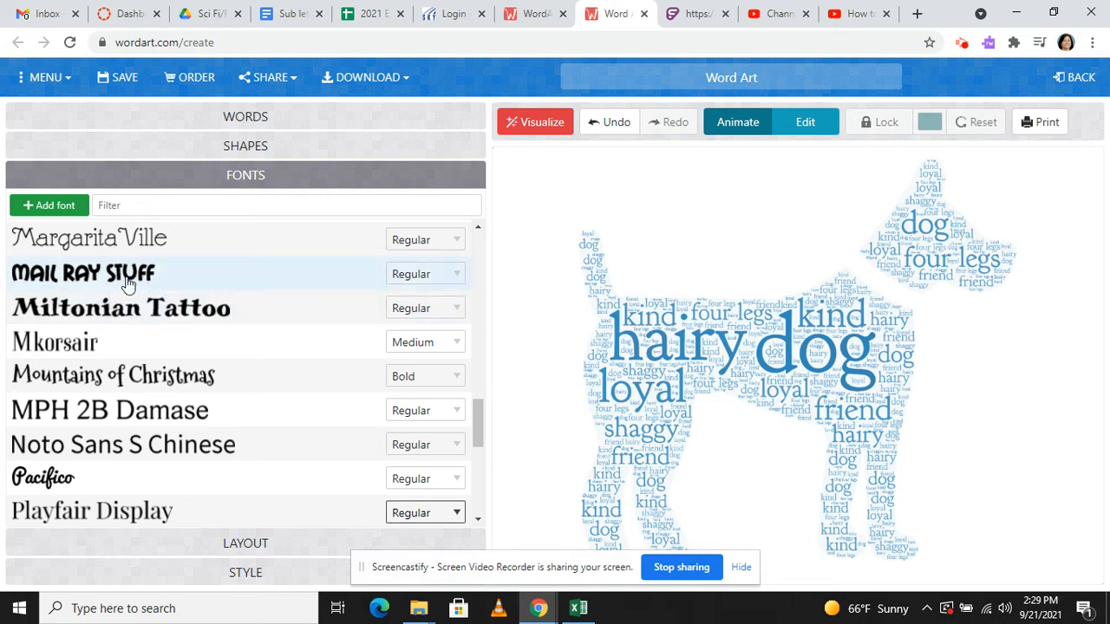
{"action": "left_click", "coordinate": [127, 284]}
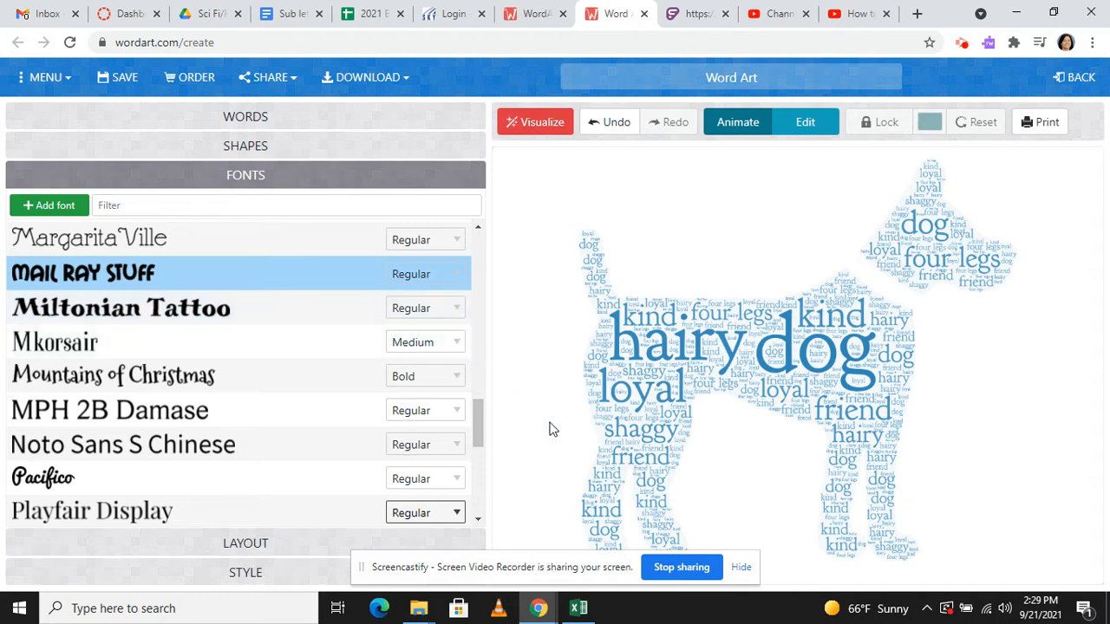
{"action": "left_click", "coordinate": [253, 545]}
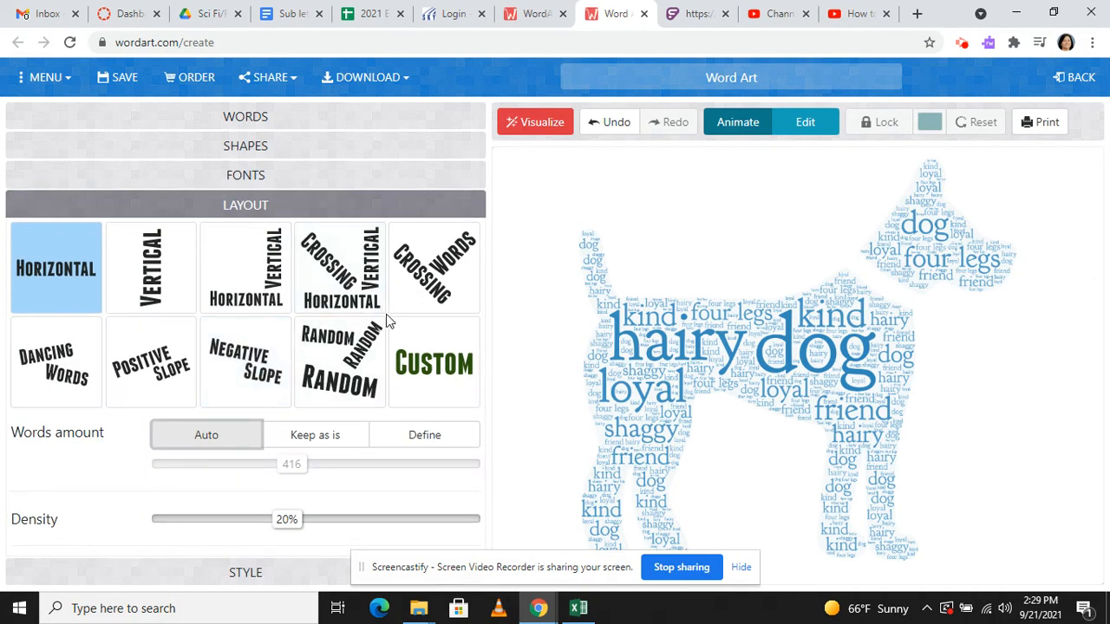
{"action": "left_click", "coordinate": [336, 354]}
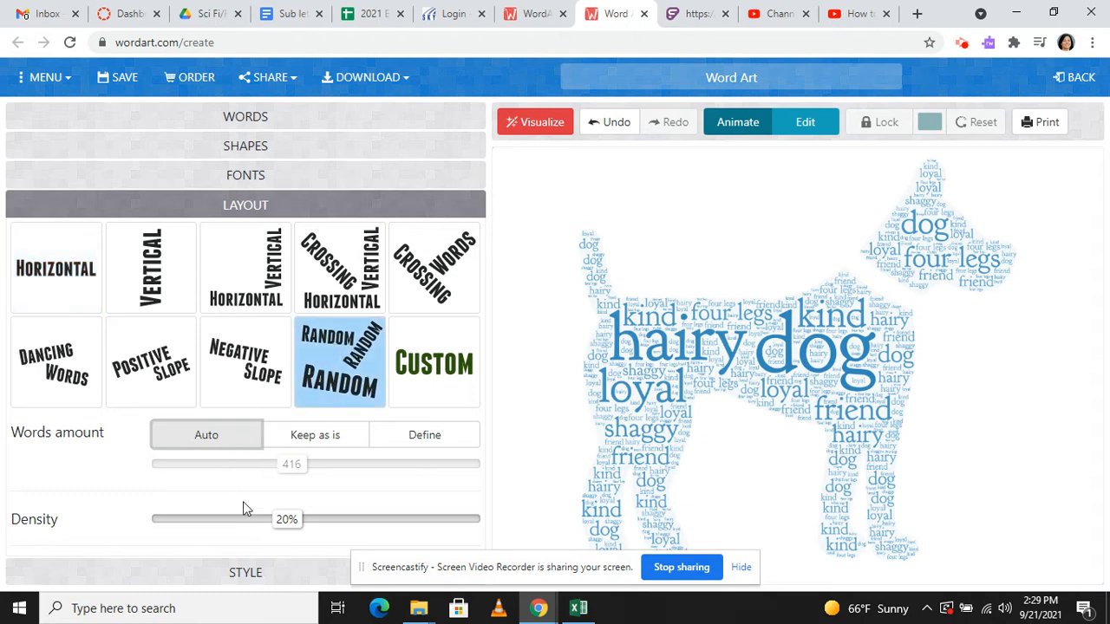
Switch the word colors to the Custom palette, picking #59691F without adding it, and visualize the word cloud again.
{"action": "left_click", "coordinate": [255, 576]}
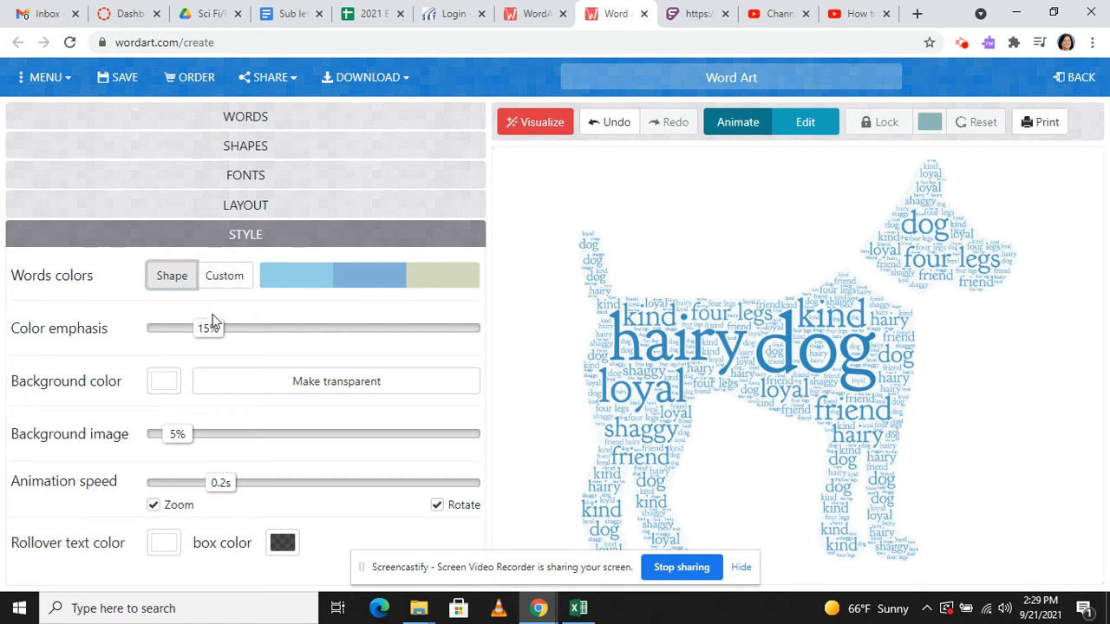
{"action": "left_click", "coordinate": [223, 275]}
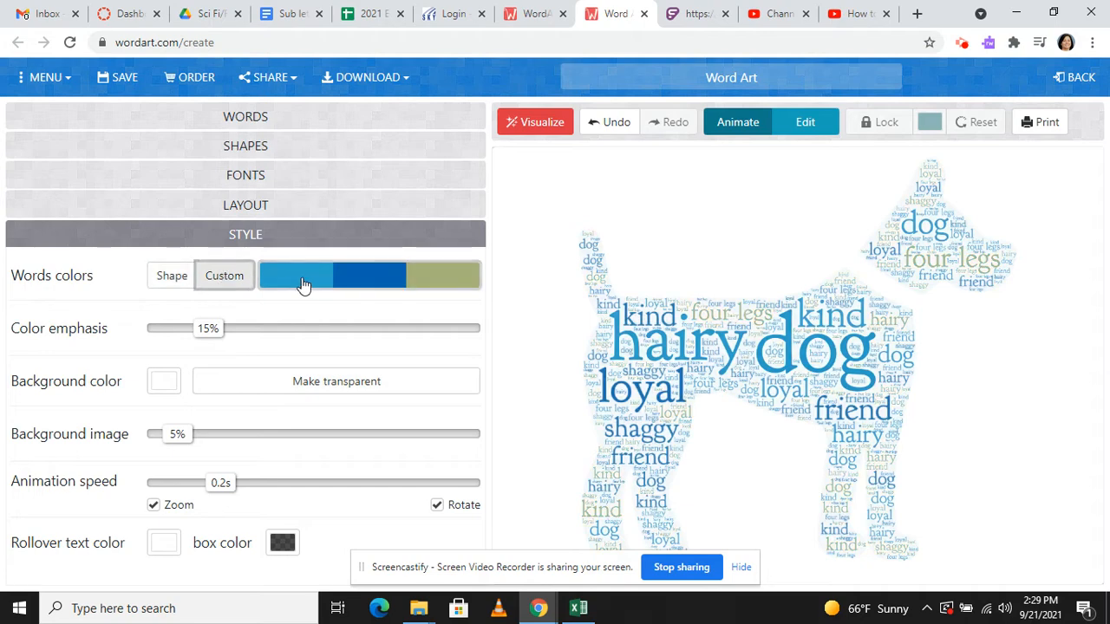
{"action": "left_click", "coordinate": [424, 276]}
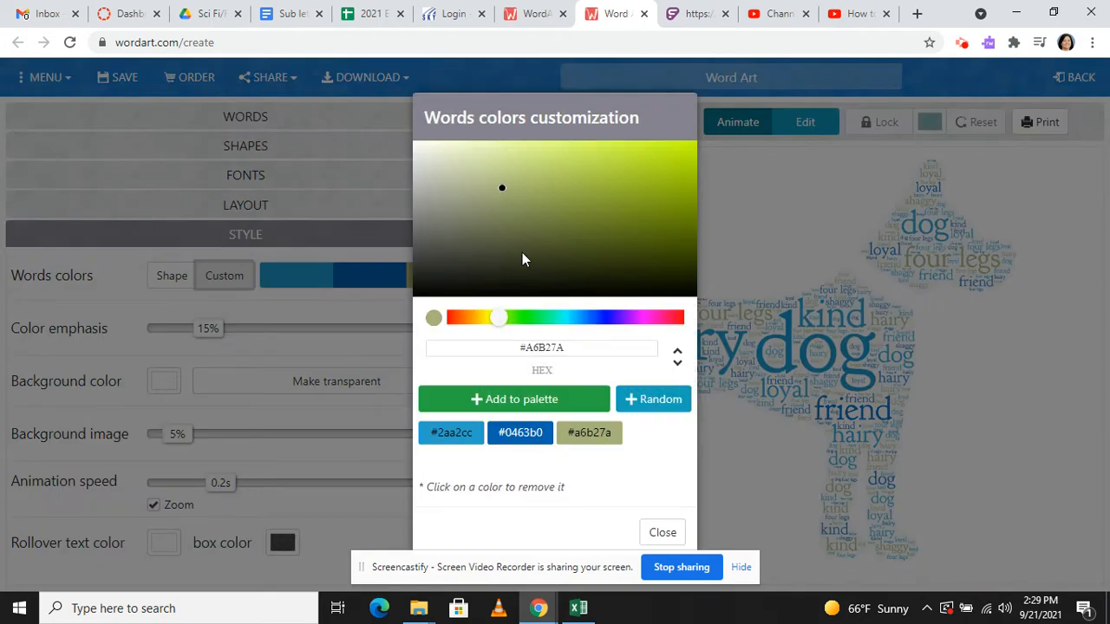
{"action": "left_click", "coordinate": [613, 232]}
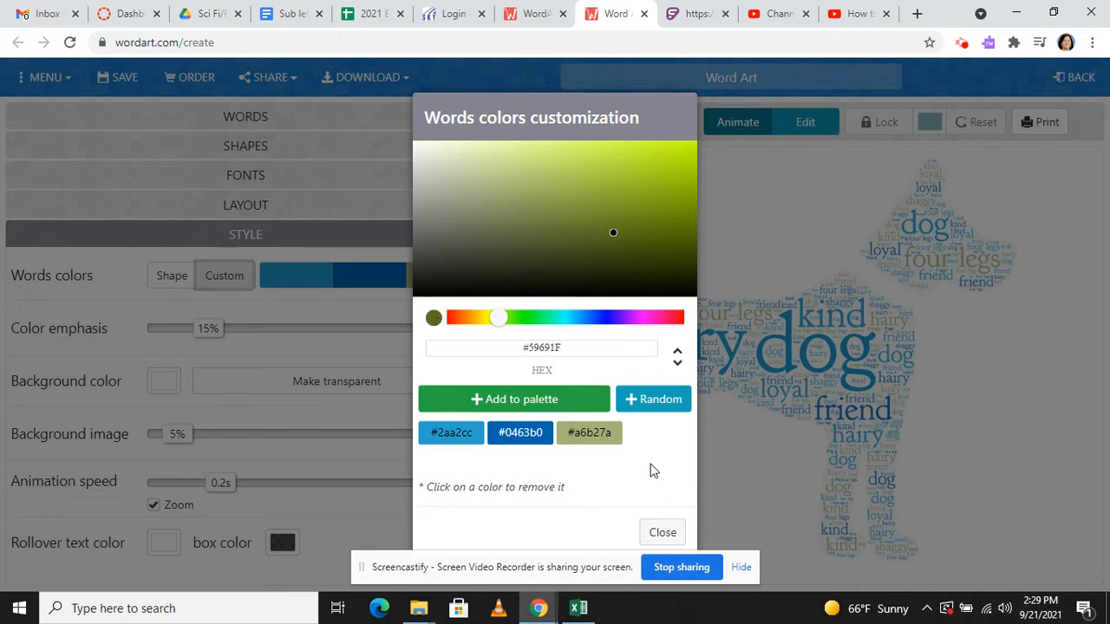
{"action": "left_click", "coordinate": [663, 533]}
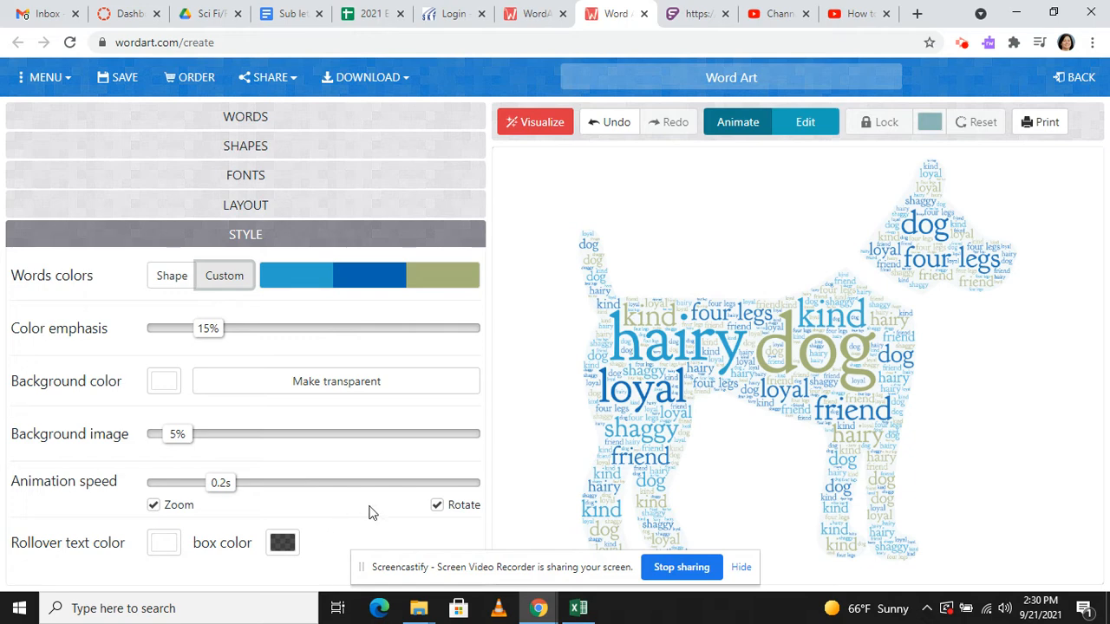
{"action": "left_click", "coordinate": [534, 124]}
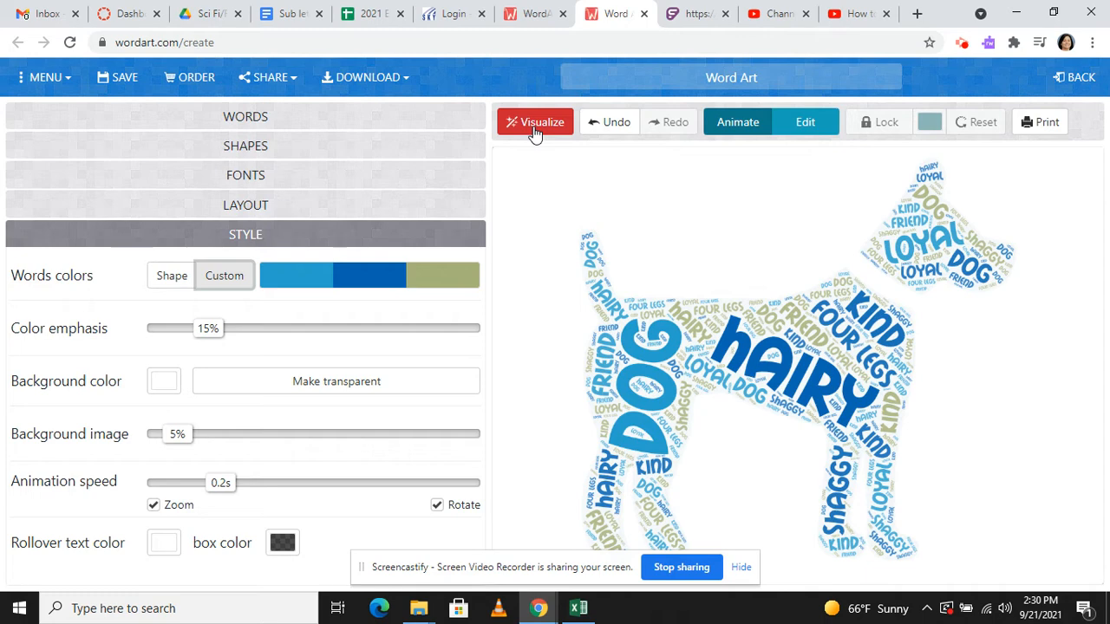
Change the font to Miltonian Tattoo and visualize the word cloud again.
{"action": "left_click", "coordinate": [281, 178]}
{"action": "scroll", "coordinate": [249, 238], "scroll_direction": "down", "scroll_amount": 1}
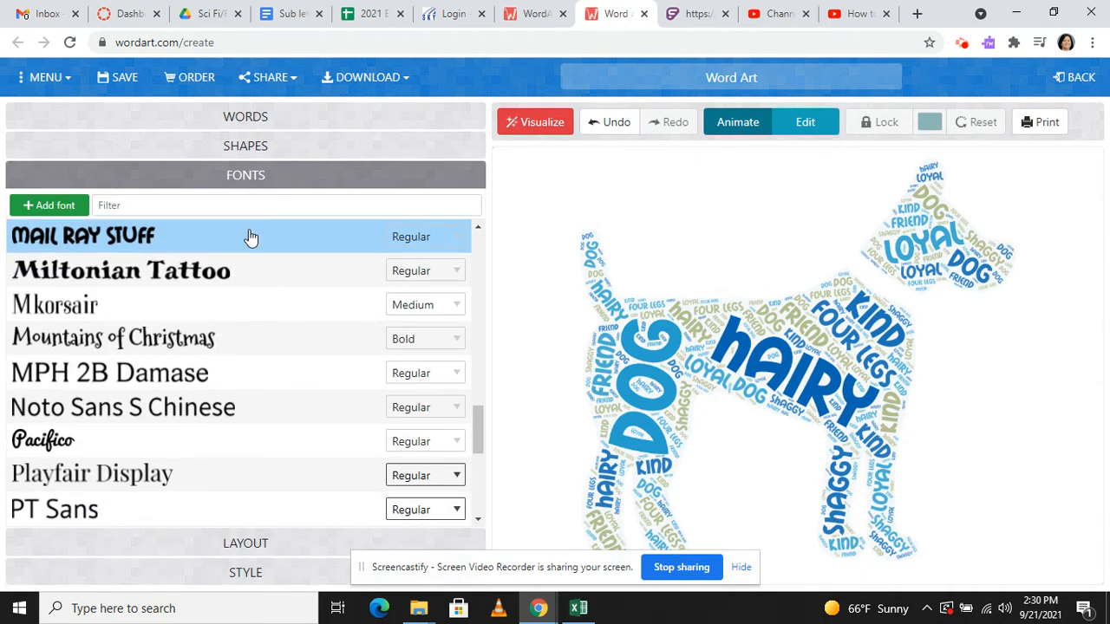
{"action": "left_click", "coordinate": [176, 274]}
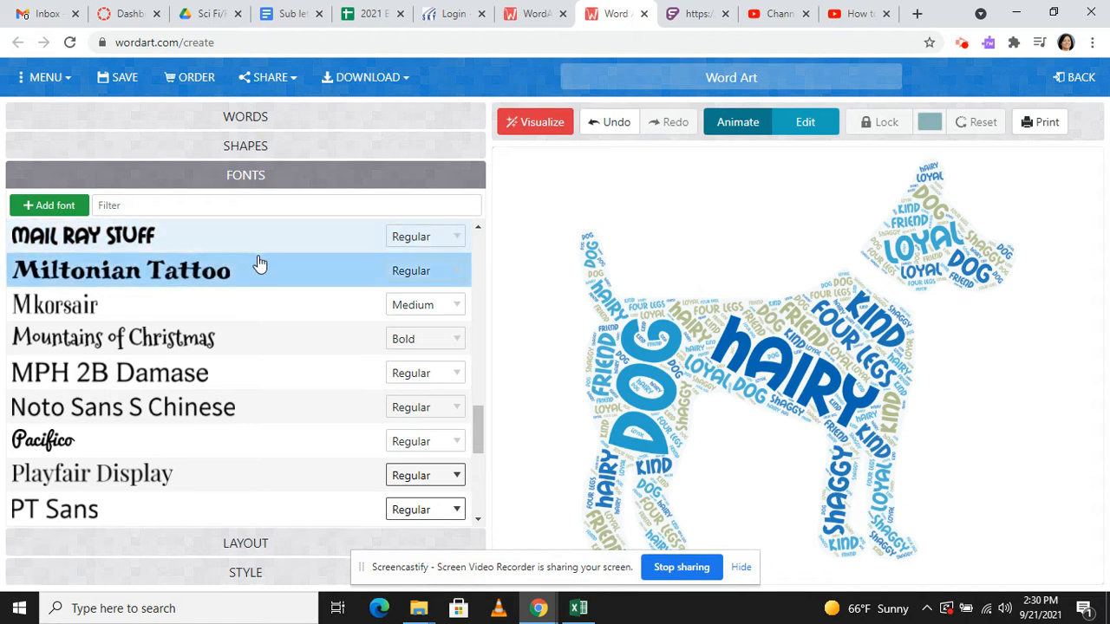
{"action": "left_click", "coordinate": [534, 124]}
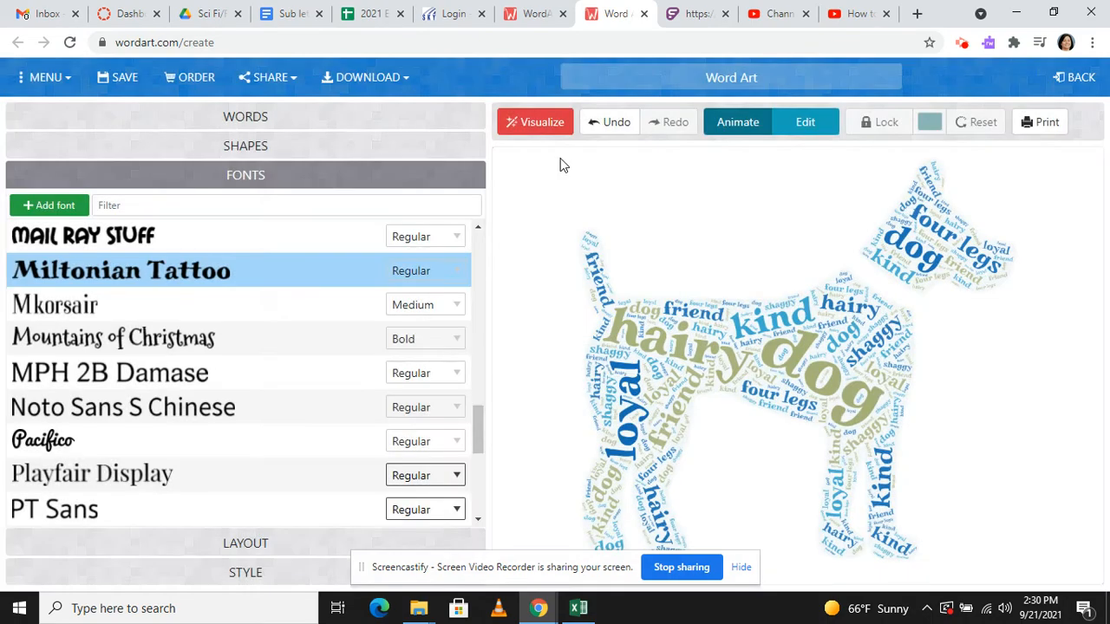
{"action": "scroll", "coordinate": [255, 322], "scroll_direction": "down", "scroll_amount": 5}
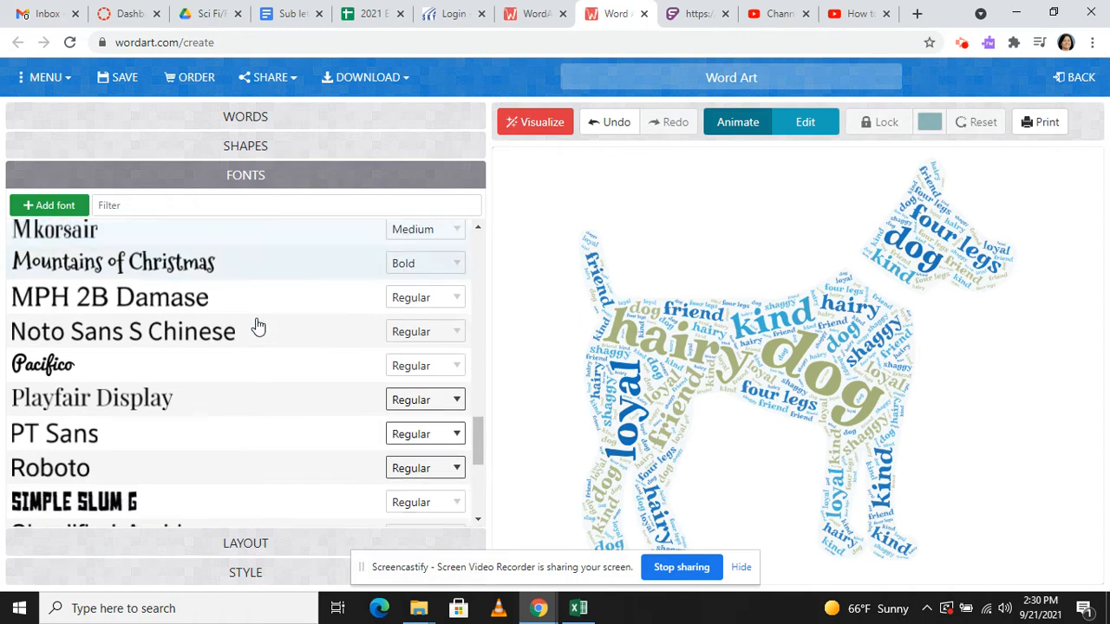
{"action": "scroll", "coordinate": [178, 335], "scroll_direction": "up", "scroll_amount": 3}
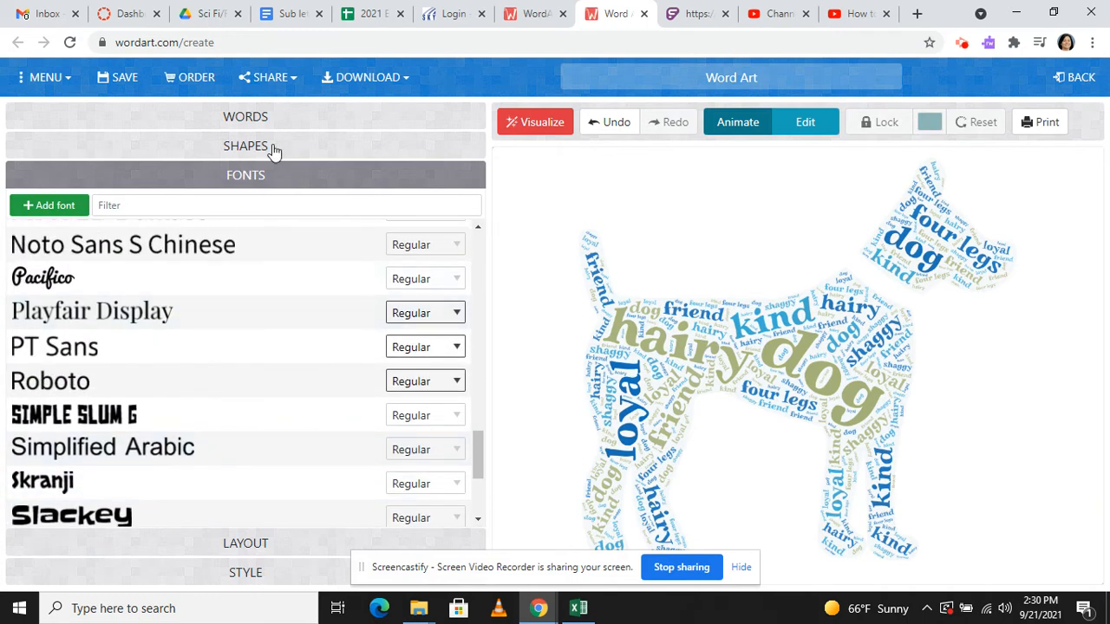
Start adding a custom image to the word cloud shapes.
{"action": "left_click", "coordinate": [273, 147]}
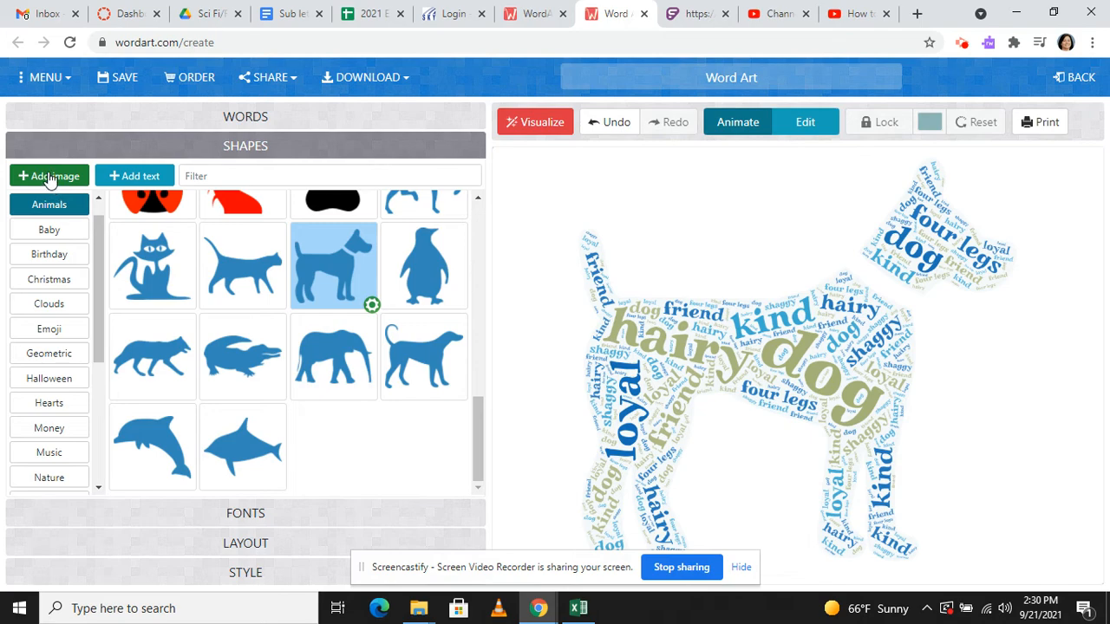
{"action": "scroll", "coordinate": [241, 314], "scroll_direction": "up", "scroll_amount": 1}
{"action": "scroll", "coordinate": [241, 313], "scroll_direction": "up", "scroll_amount": 5}
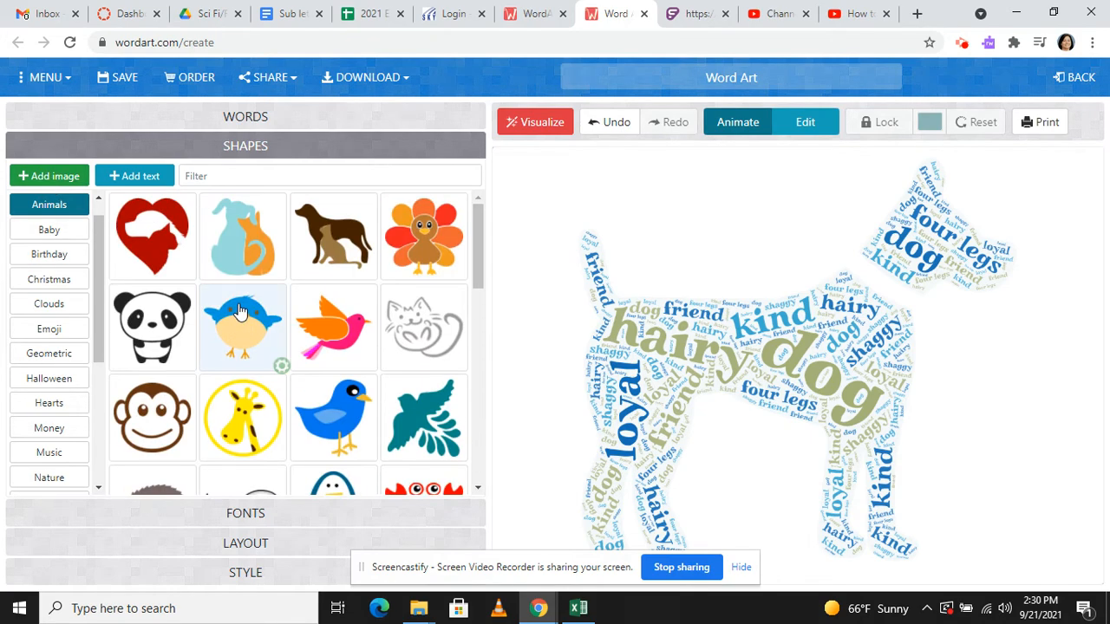
{"action": "left_click", "coordinate": [55, 176]}
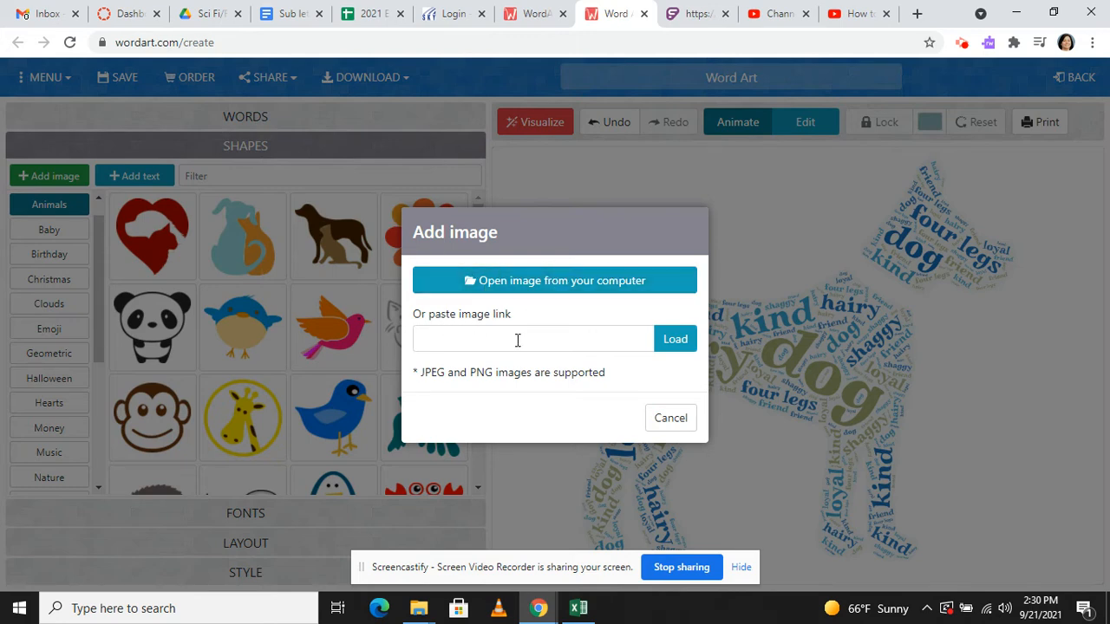
Search Google Images for "dog" in a new browser tab and narrow the results to clipart.
{"action": "left_click", "coordinate": [918, 13]}
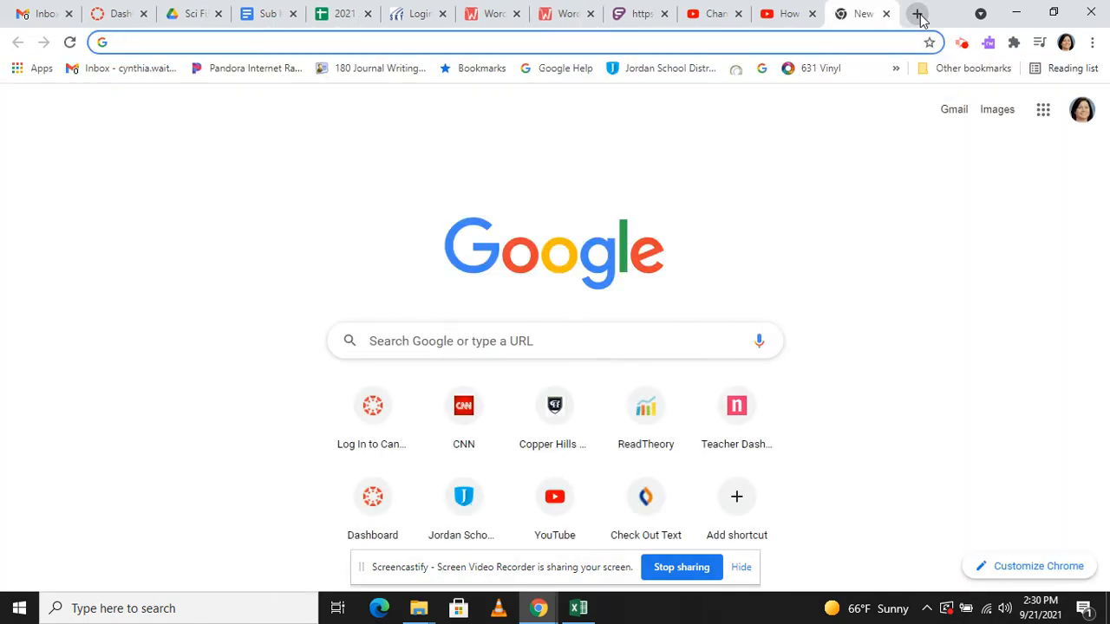
{"action": "type", "text": "dog"}
{"action": "key", "text": "Return"}
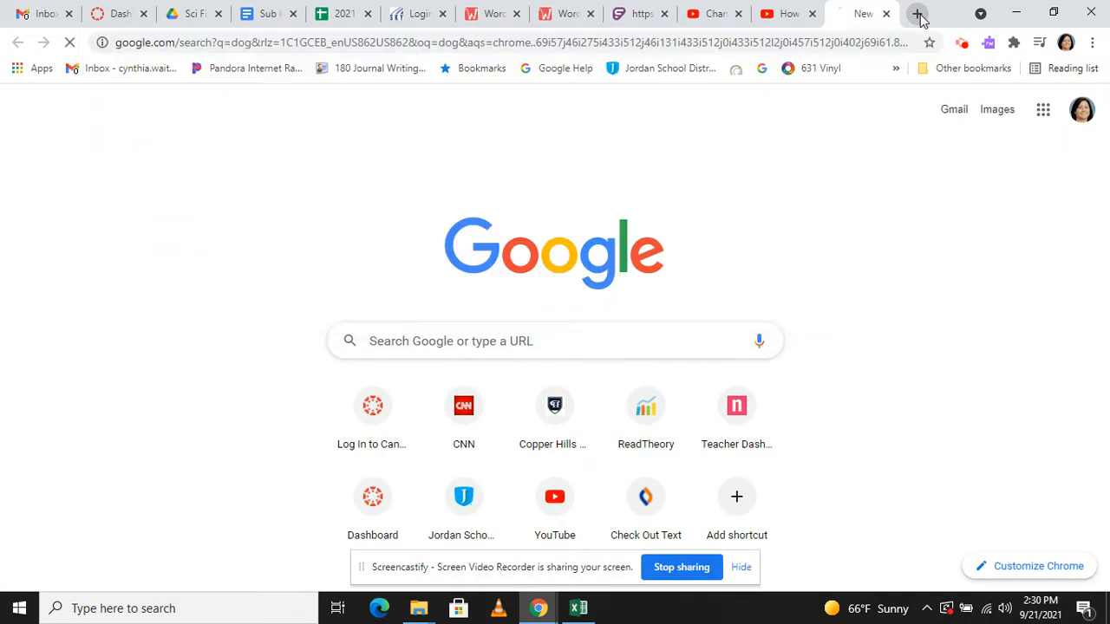
{"action": "left_click", "coordinate": [232, 147]}
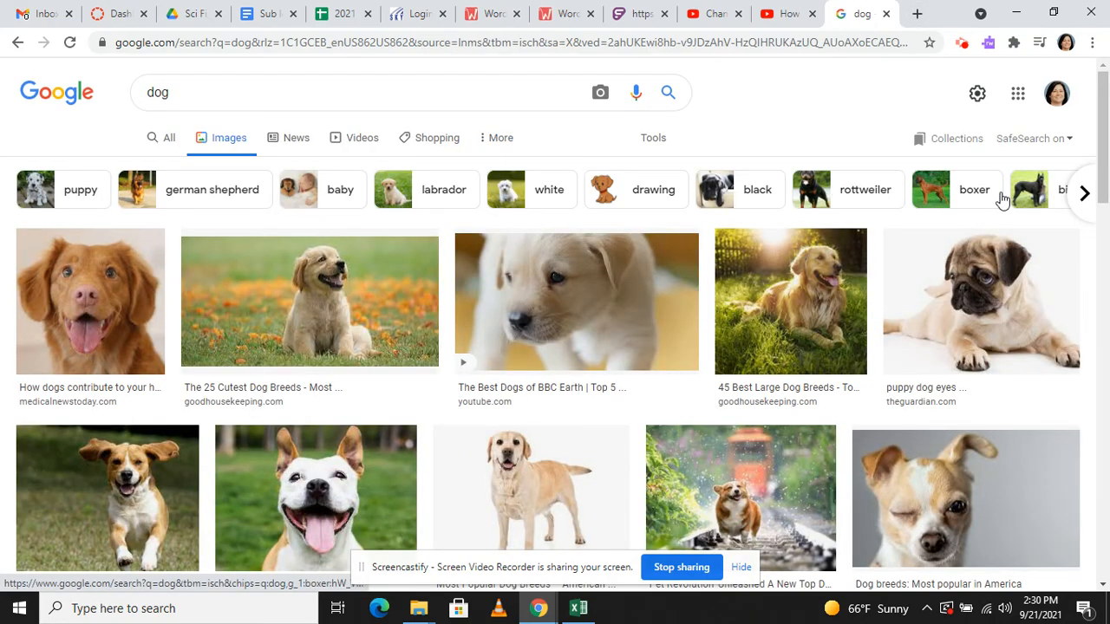
{"action": "left_click", "coordinate": [1089, 194]}
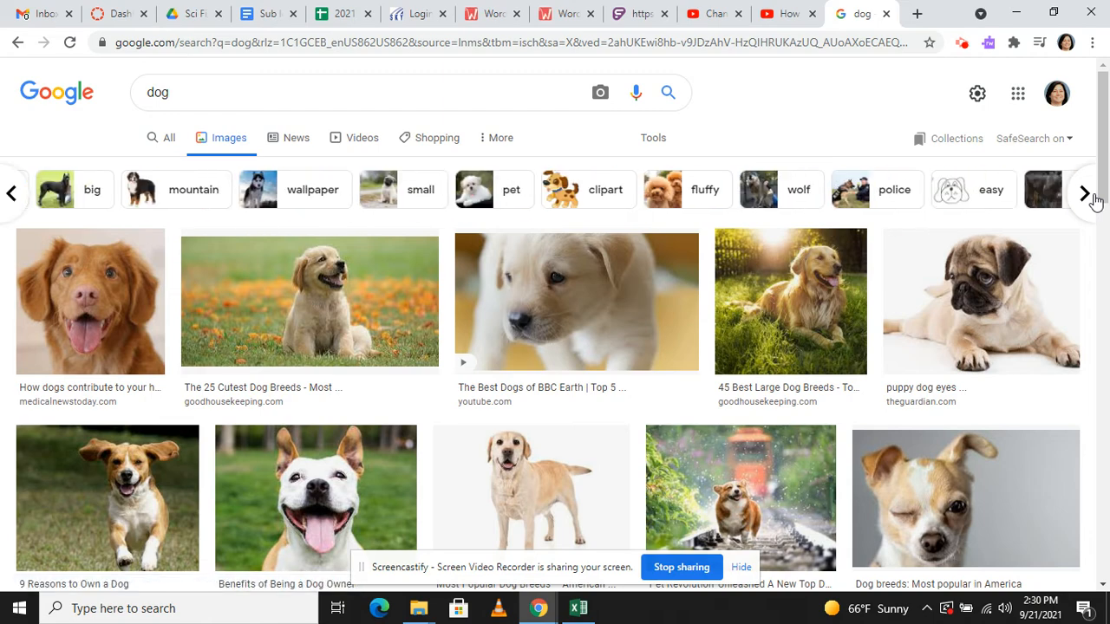
{"action": "left_click", "coordinate": [586, 195]}
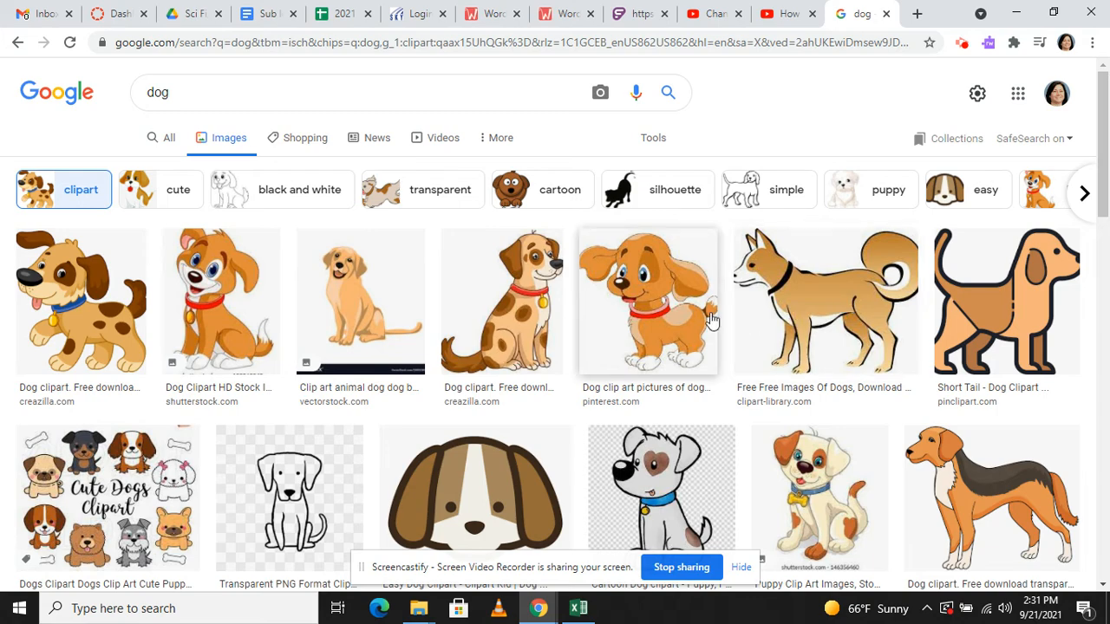
Open the Kissclipart cartoon dog with the blue collar and copy its image address.
{"action": "scroll", "coordinate": [689, 305], "scroll_direction": "down", "scroll_amount": 2}
{"action": "scroll", "coordinate": [689, 305], "scroll_direction": "up", "scroll_amount": 2}
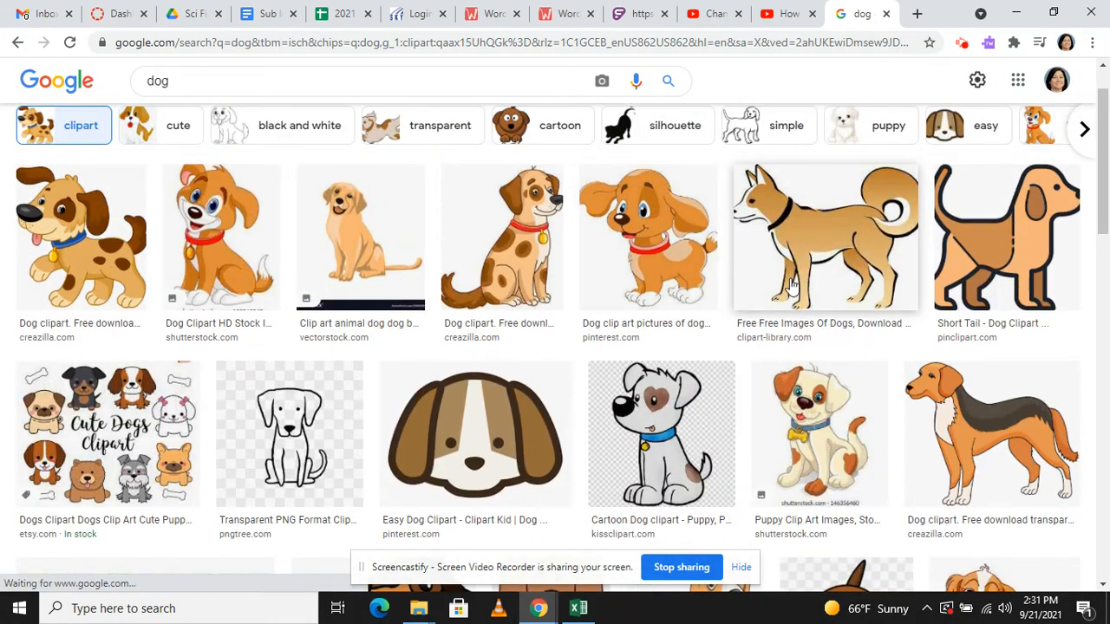
{"action": "left_click", "coordinate": [661, 399]}
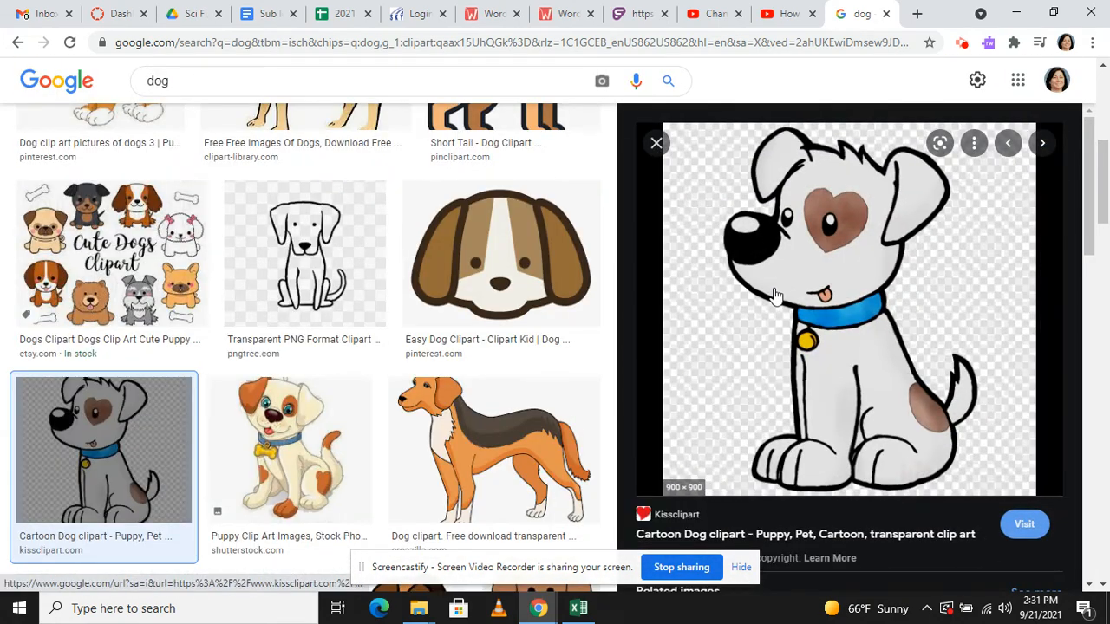
{"action": "right_click", "coordinate": [755, 350]}
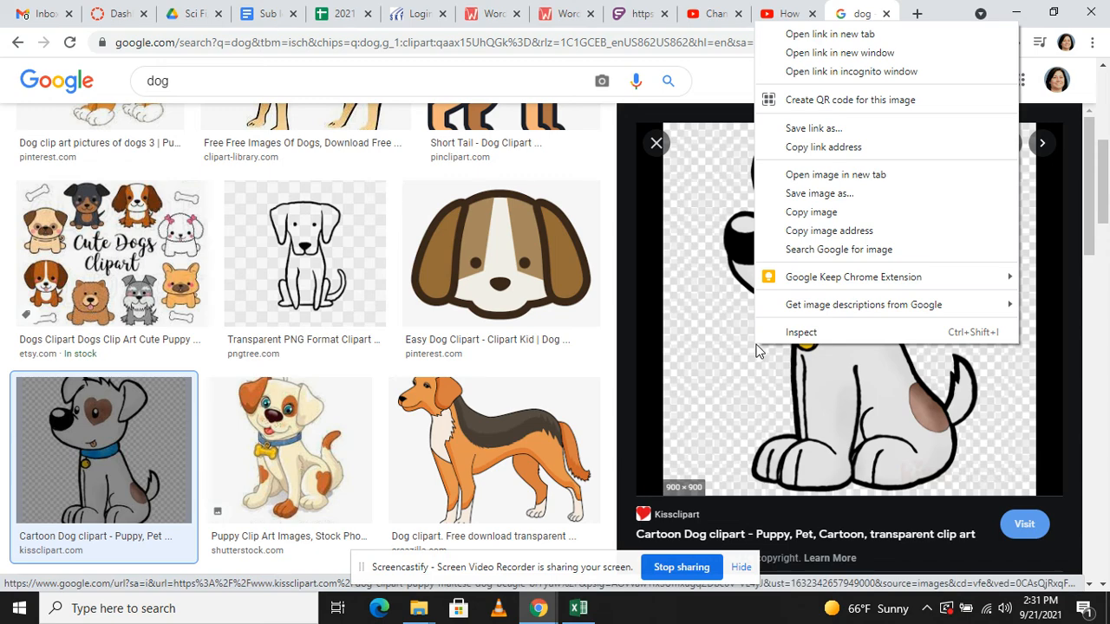
{"action": "left_click", "coordinate": [820, 233]}
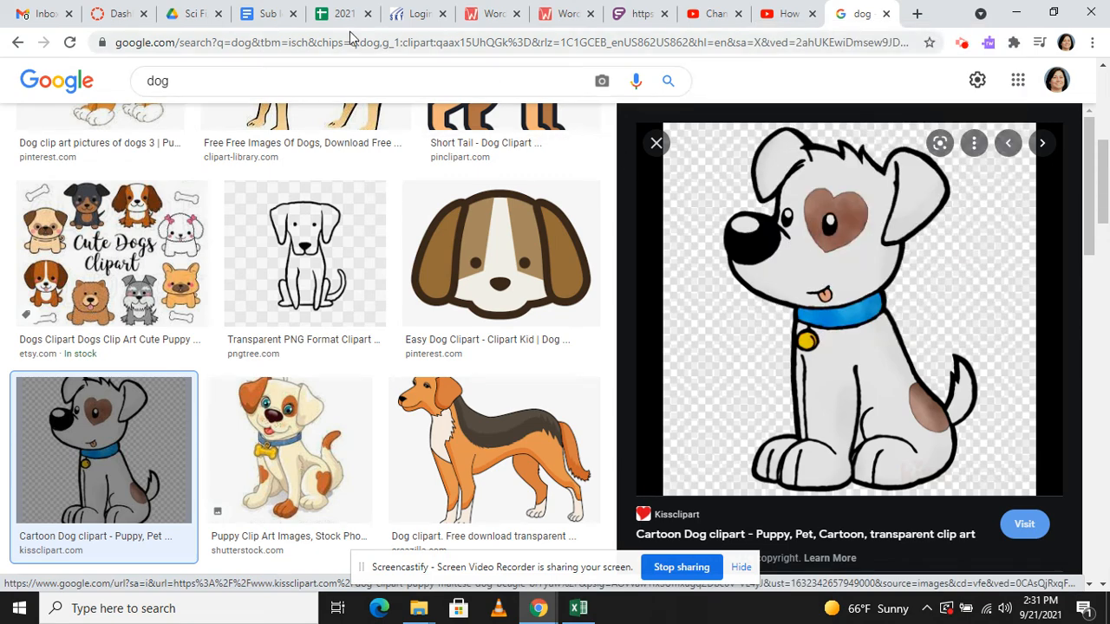
Return to WordArt.com and load the copied image link as a custom shape, accepting Threshold 80% and Edges 10.
{"action": "left_click", "coordinate": [499, 16]}
{"action": "left_click", "coordinate": [558, 15]}
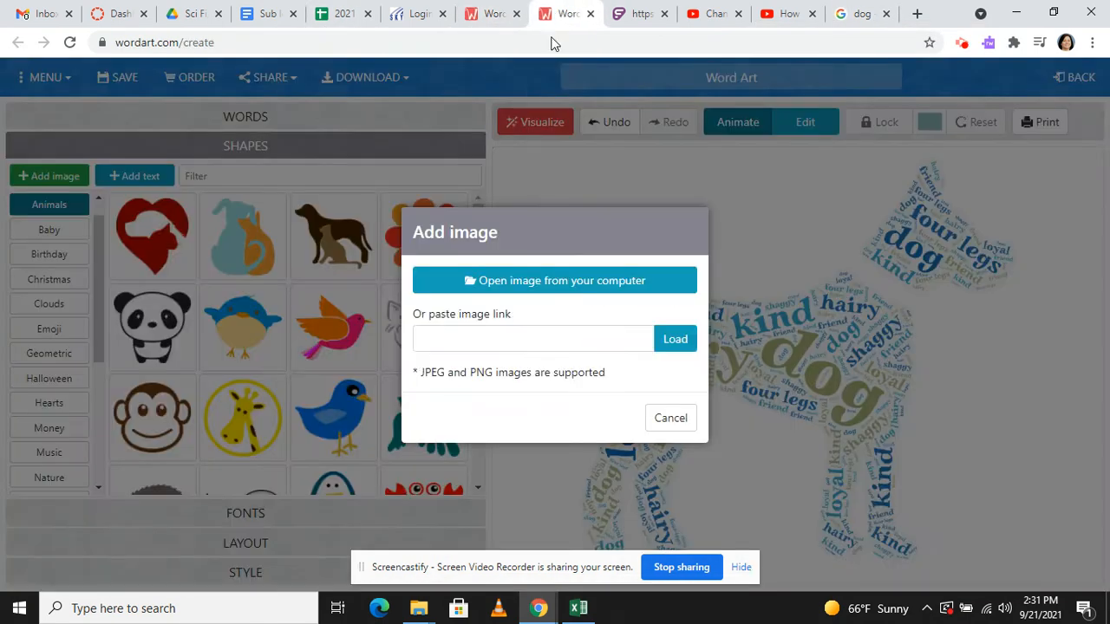
{"action": "left_click", "coordinate": [466, 338]}
{"action": "right_click", "coordinate": [465, 340]}
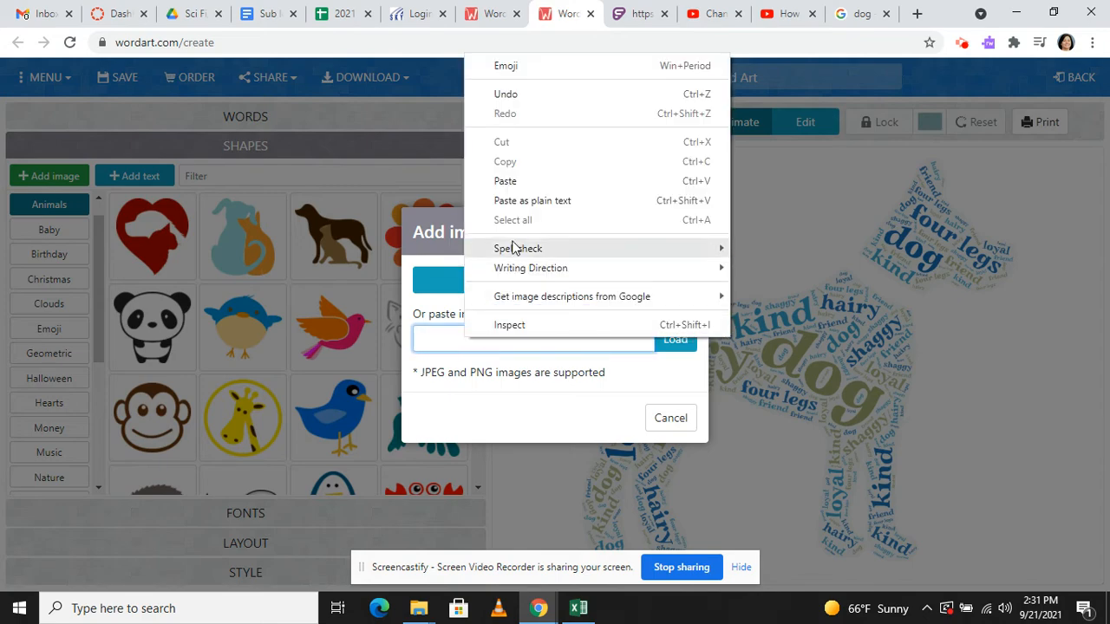
{"action": "left_click", "coordinate": [520, 182]}
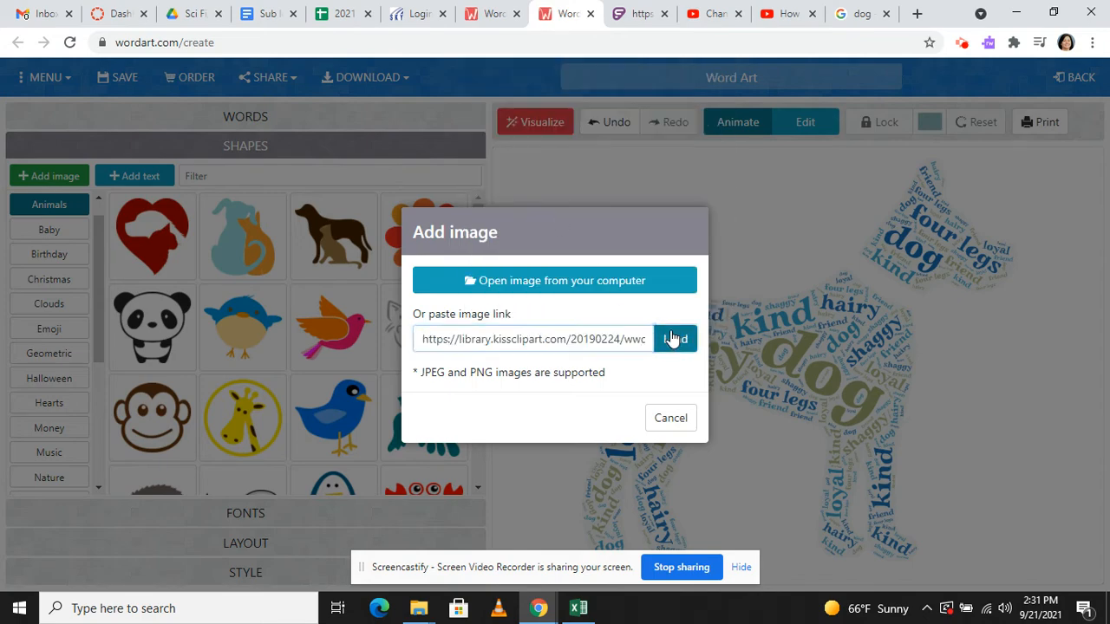
{"action": "left_click", "coordinate": [674, 339]}
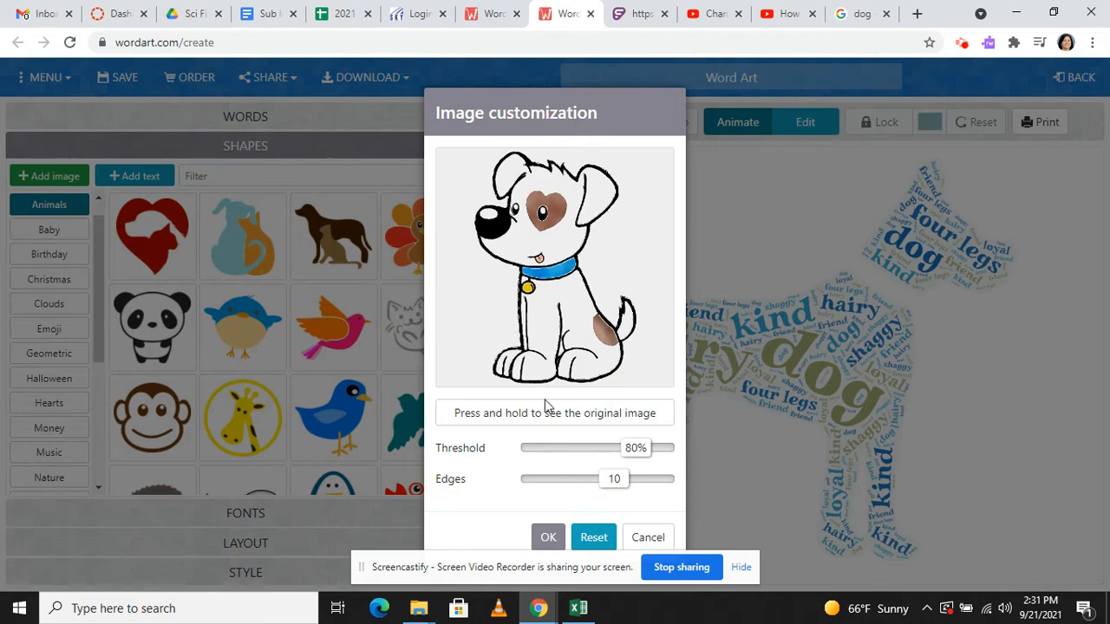
{"action": "left_click", "coordinate": [549, 537]}
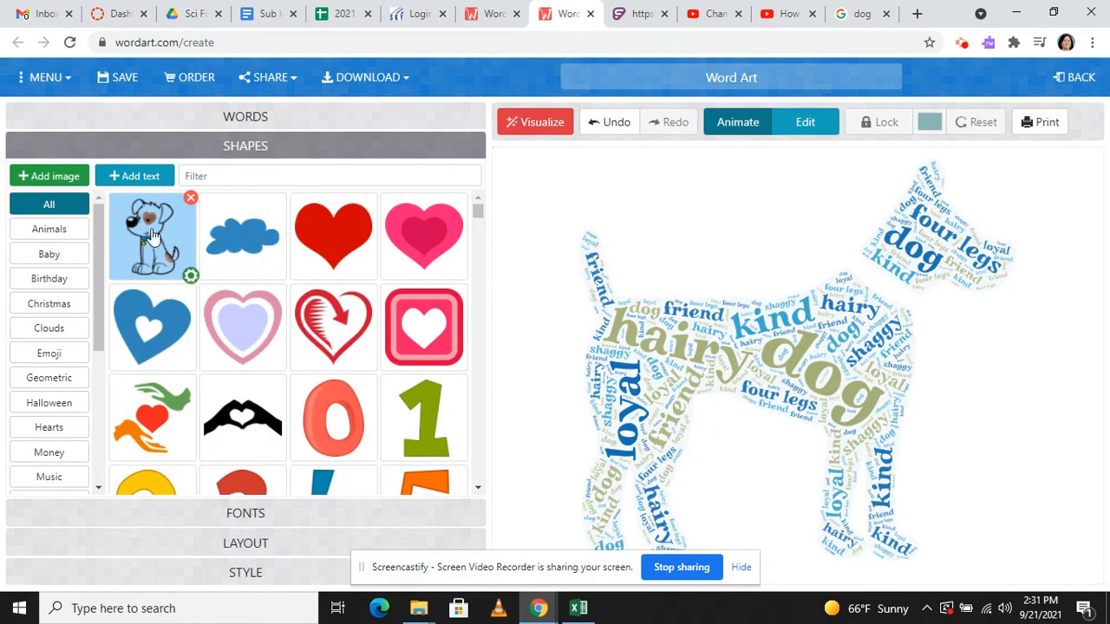
Try visualizing the word cloud in the added cartoon dog shape and undo that visualization.
{"action": "left_click", "coordinate": [532, 121]}
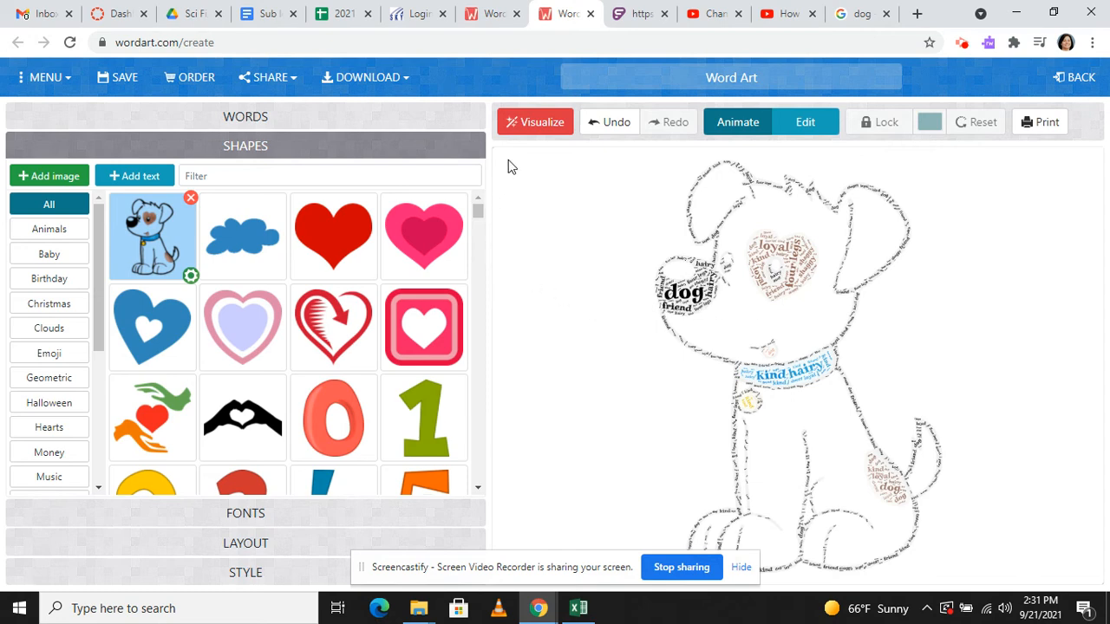
{"action": "left_click", "coordinate": [605, 125]}
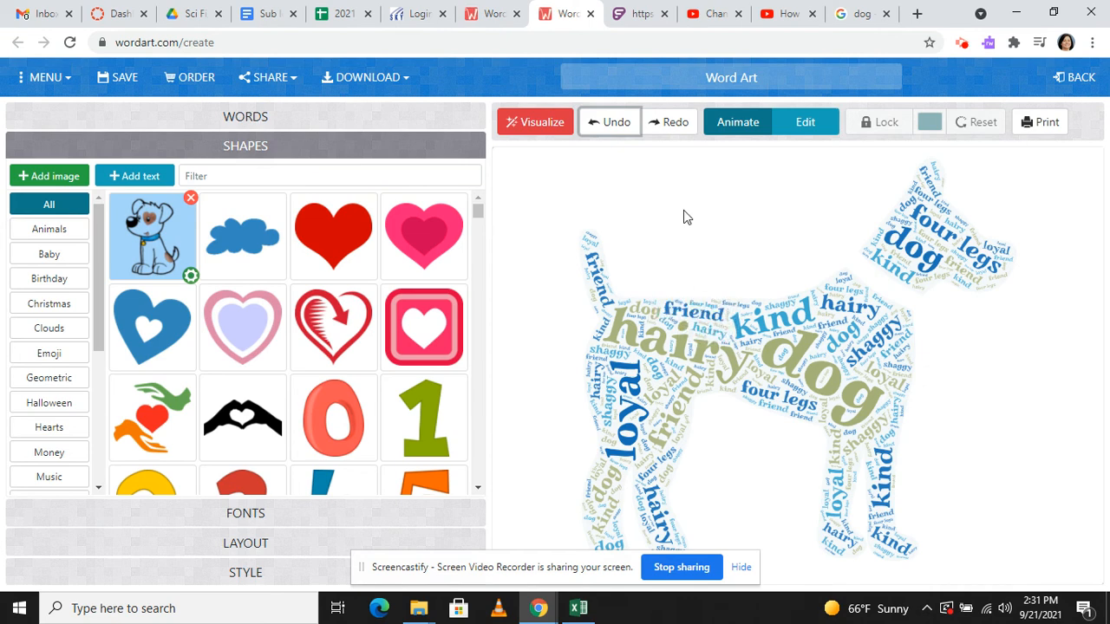
Check the available download formats and copy the word art's share link to the clipboard.
{"action": "left_click", "coordinate": [408, 81]}
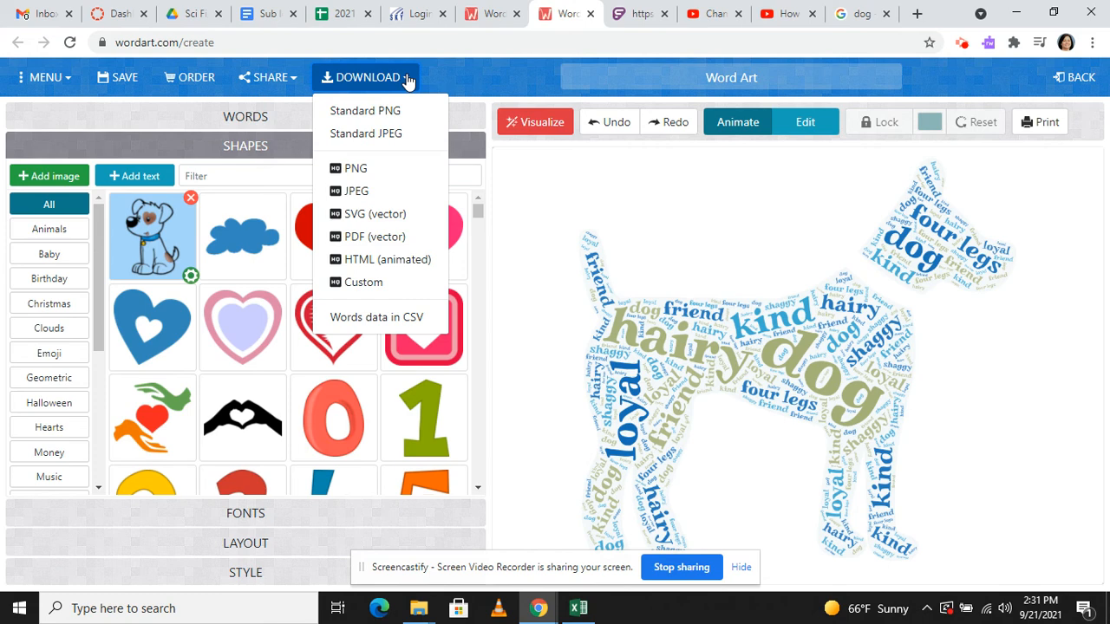
{"action": "left_click", "coordinate": [293, 80]}
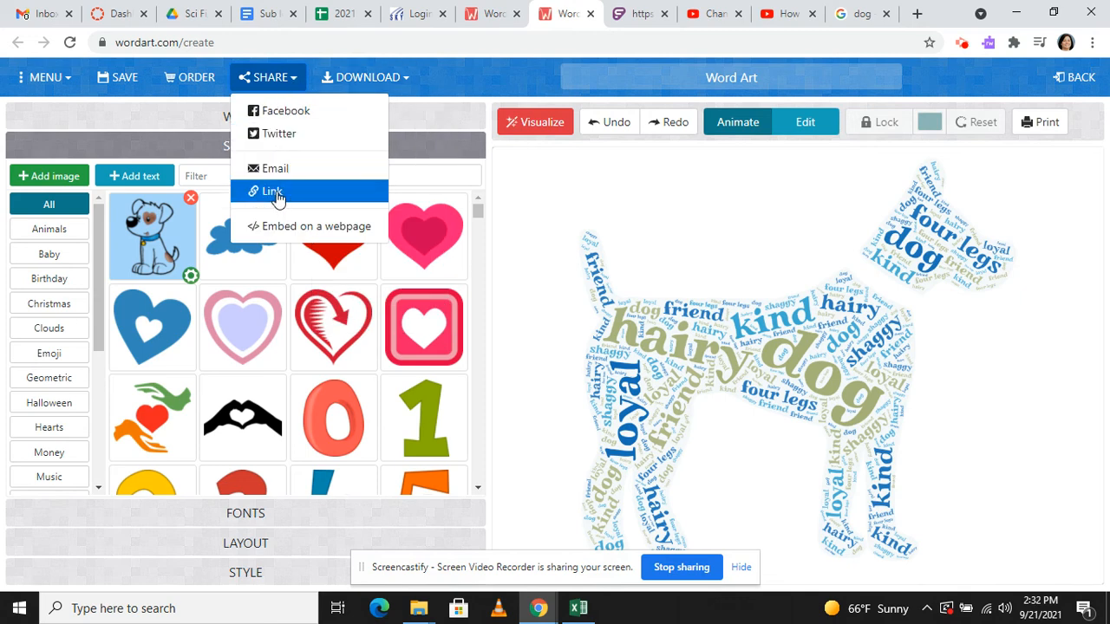
{"action": "left_click", "coordinate": [276, 193]}
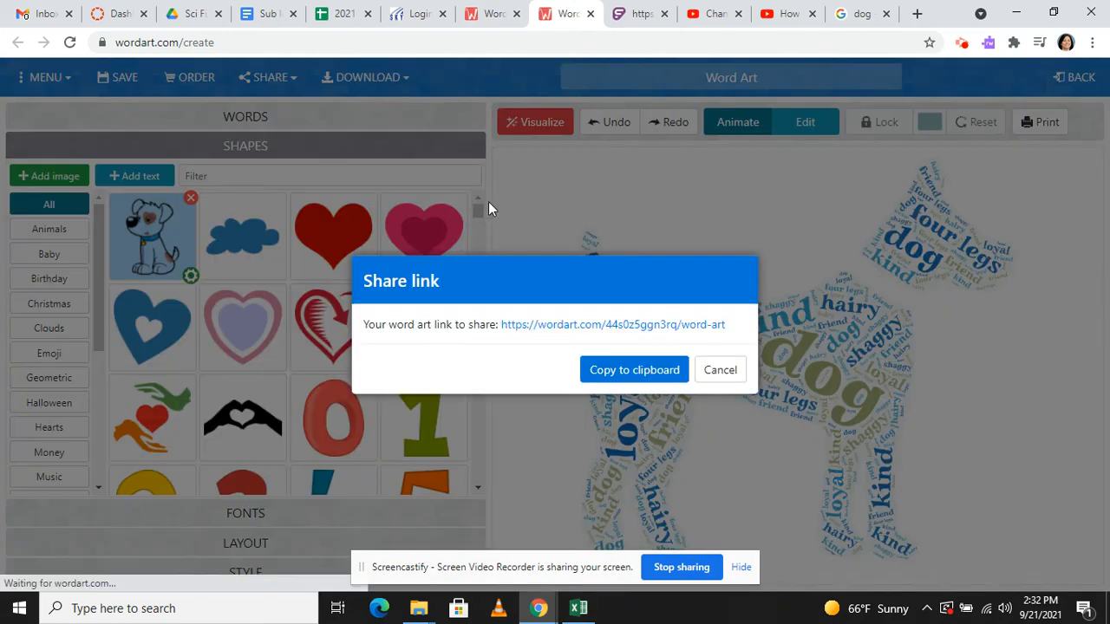
{"action": "left_click", "coordinate": [633, 370]}
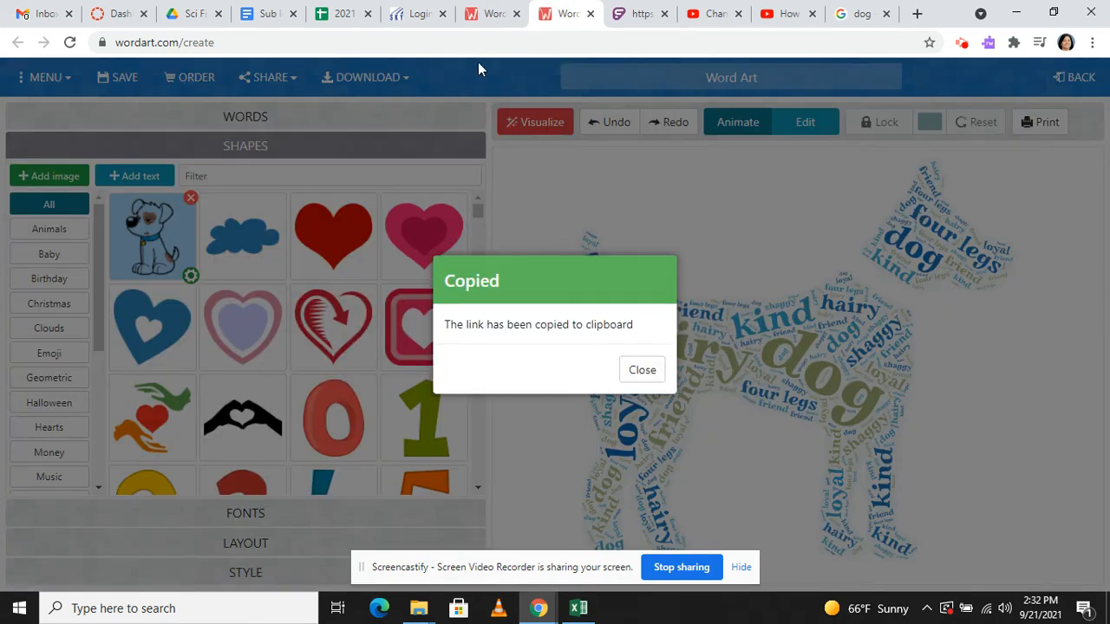
Switch to Canvas, open the WordArt Assignment in the Language Arts 10 course and show it in Student View.
{"action": "left_click", "coordinate": [117, 13]}
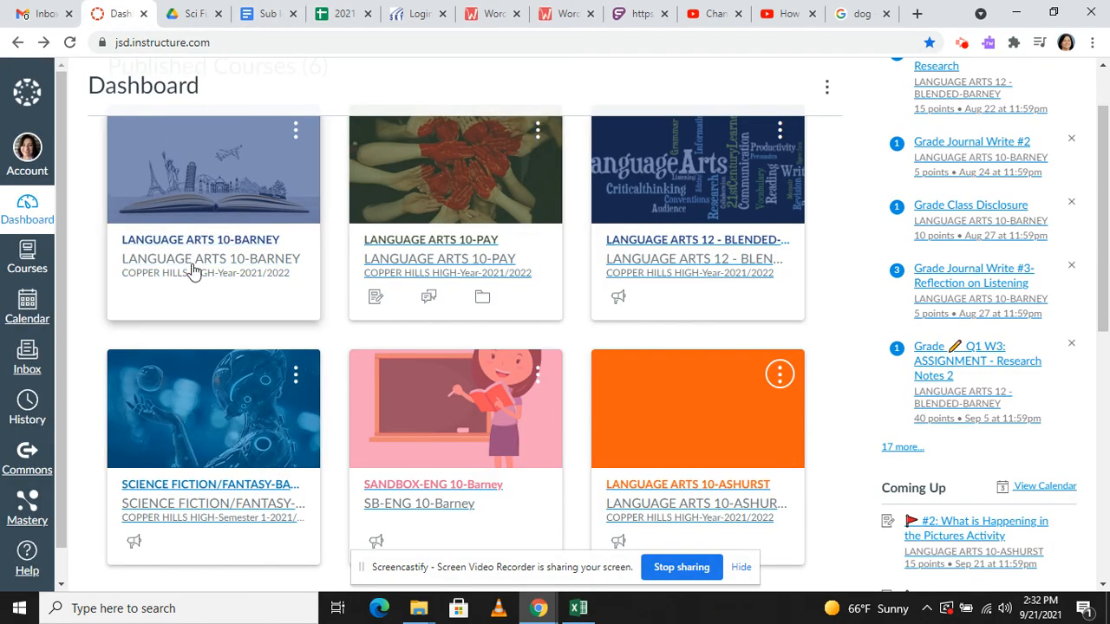
{"action": "left_click", "coordinate": [442, 262]}
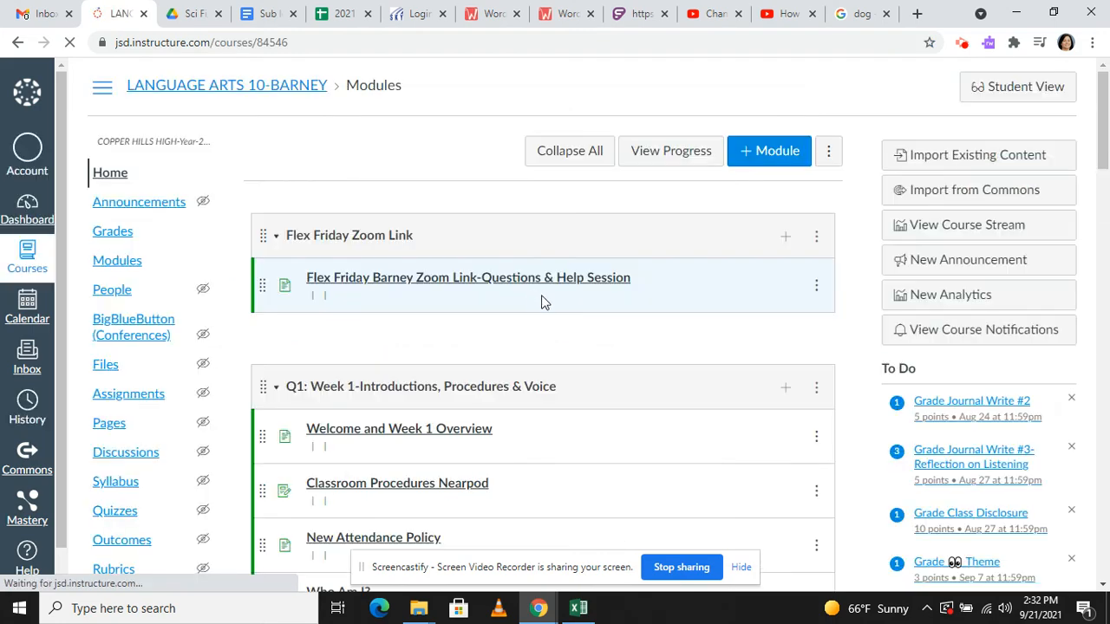
{"action": "scroll", "coordinate": [544, 295], "scroll_direction": "down", "scroll_amount": 20}
{"action": "scroll", "coordinate": [547, 313], "scroll_direction": "down", "scroll_amount": 4}
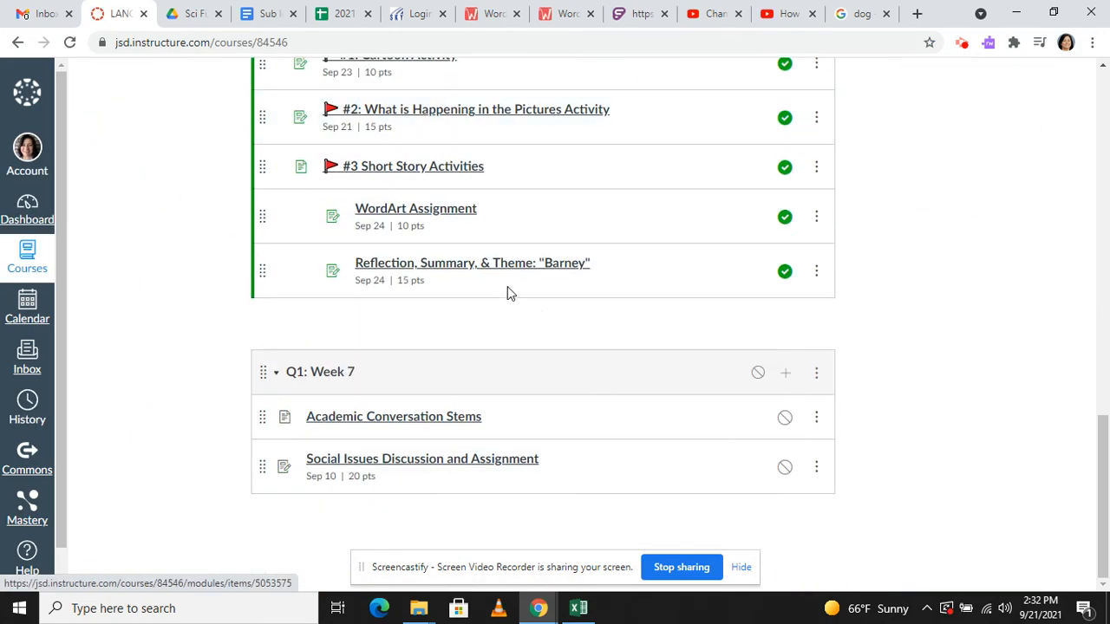
{"action": "left_click", "coordinate": [406, 213]}
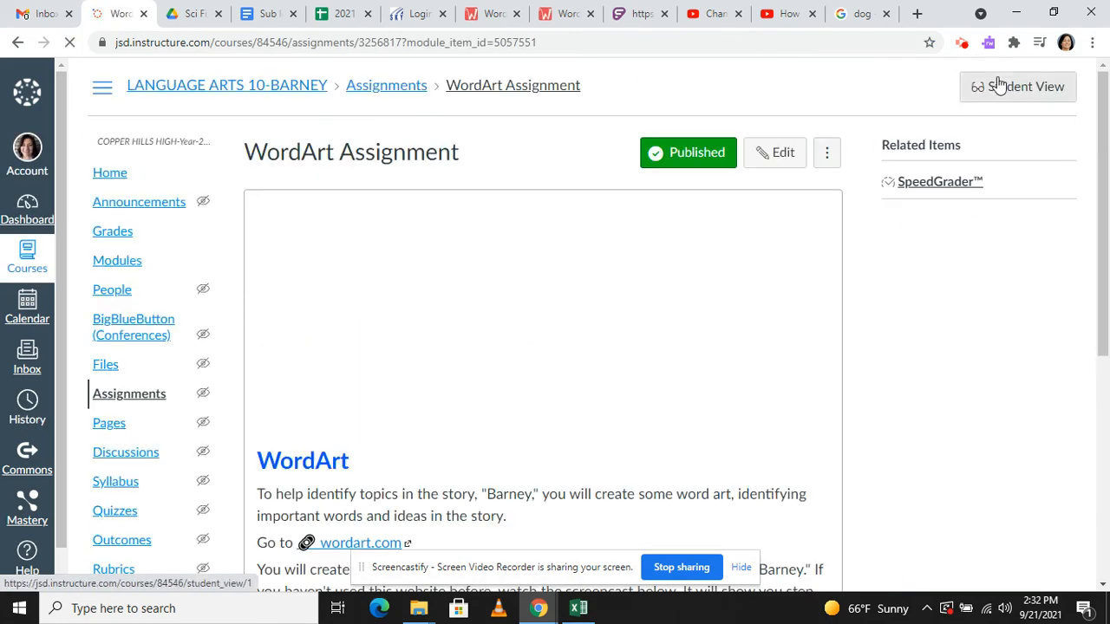
{"action": "left_click", "coordinate": [998, 81]}
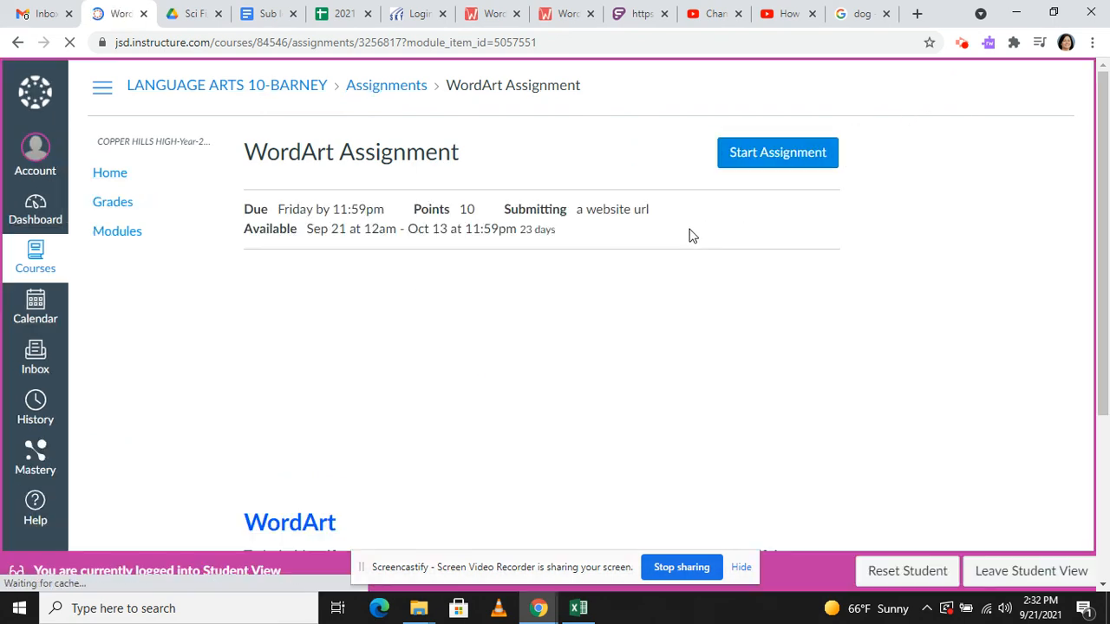
Start the assignment and paste the copied word art link as its Website URL.
{"action": "left_click", "coordinate": [791, 154]}
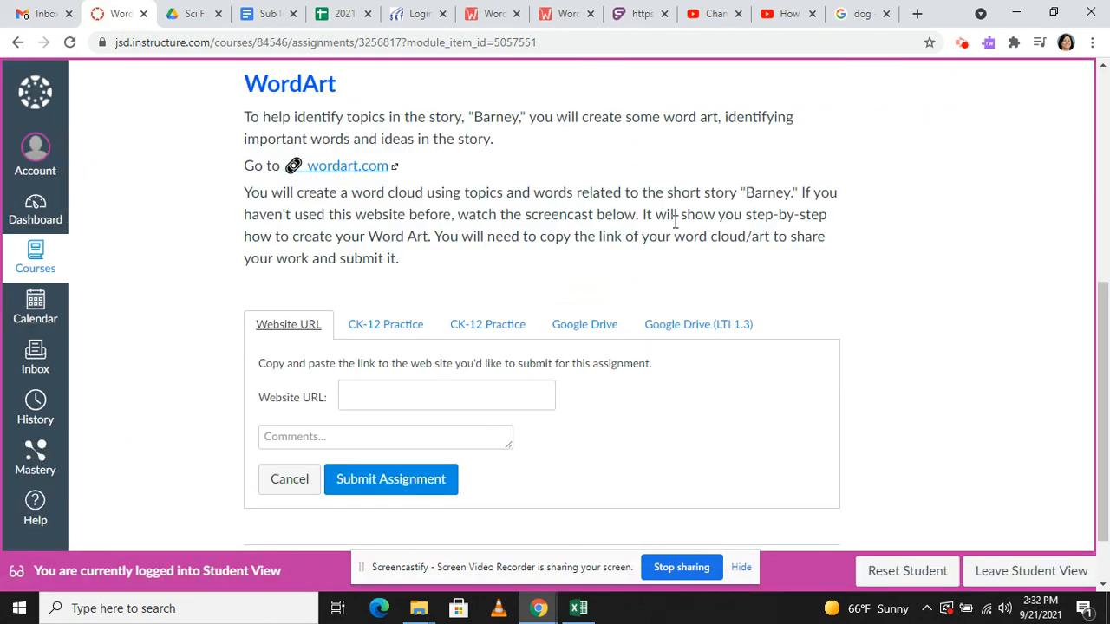
{"action": "scroll", "coordinate": [618, 217], "scroll_direction": "down", "scroll_amount": 1}
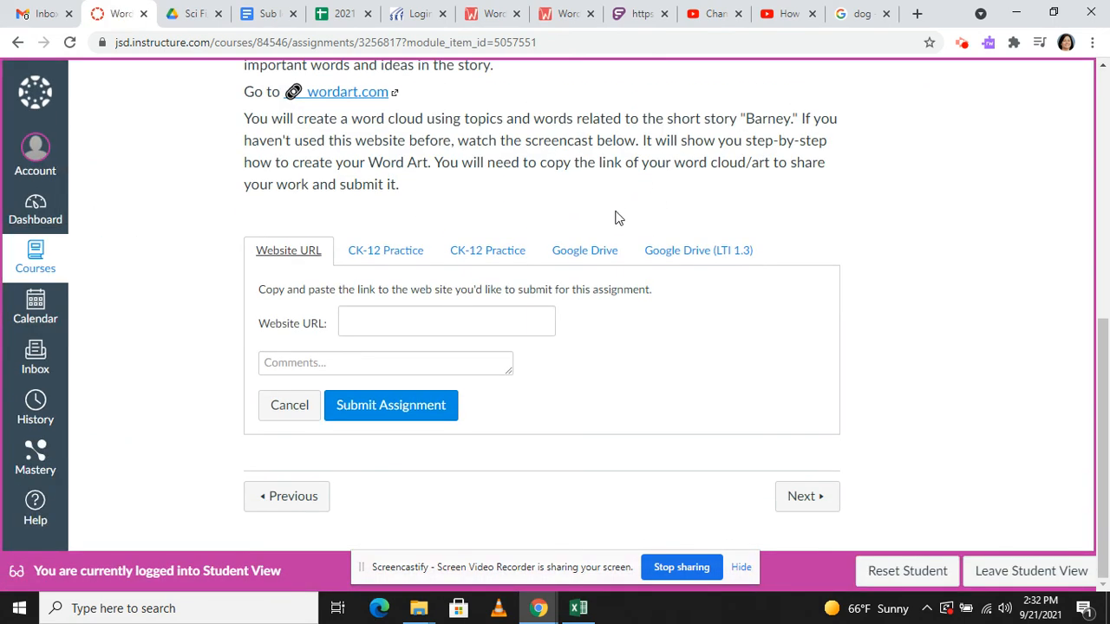
{"action": "left_click", "coordinate": [340, 322]}
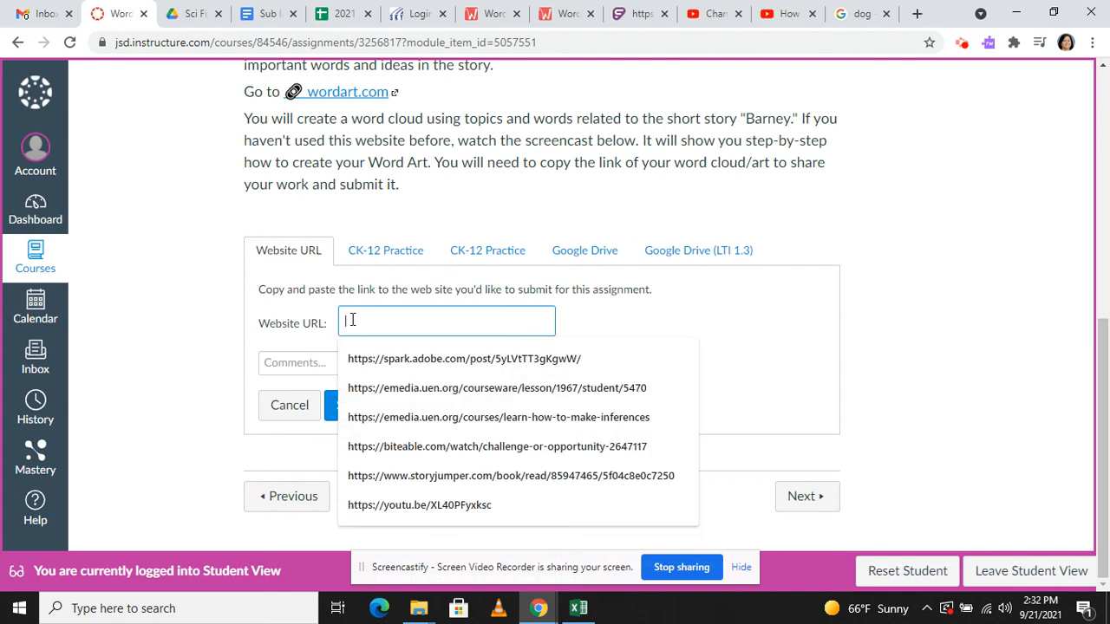
{"action": "right_click", "coordinate": [353, 321]}
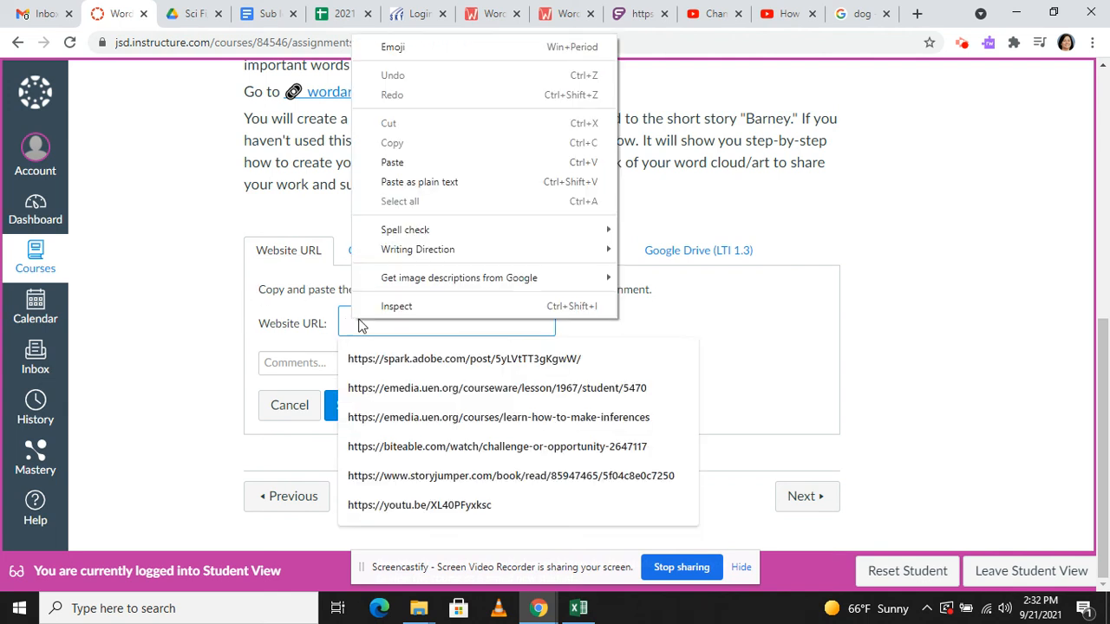
{"action": "left_click", "coordinate": [395, 162]}
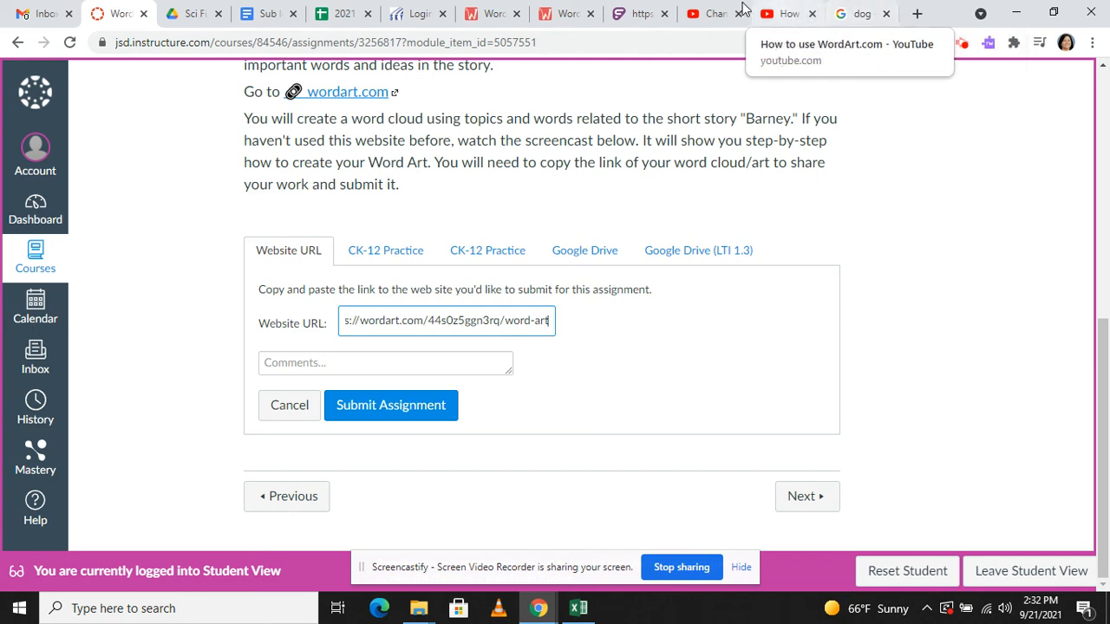
Return to the WordArt.com editor and dismiss the link-copied notice.
{"action": "left_click", "coordinate": [559, 14]}
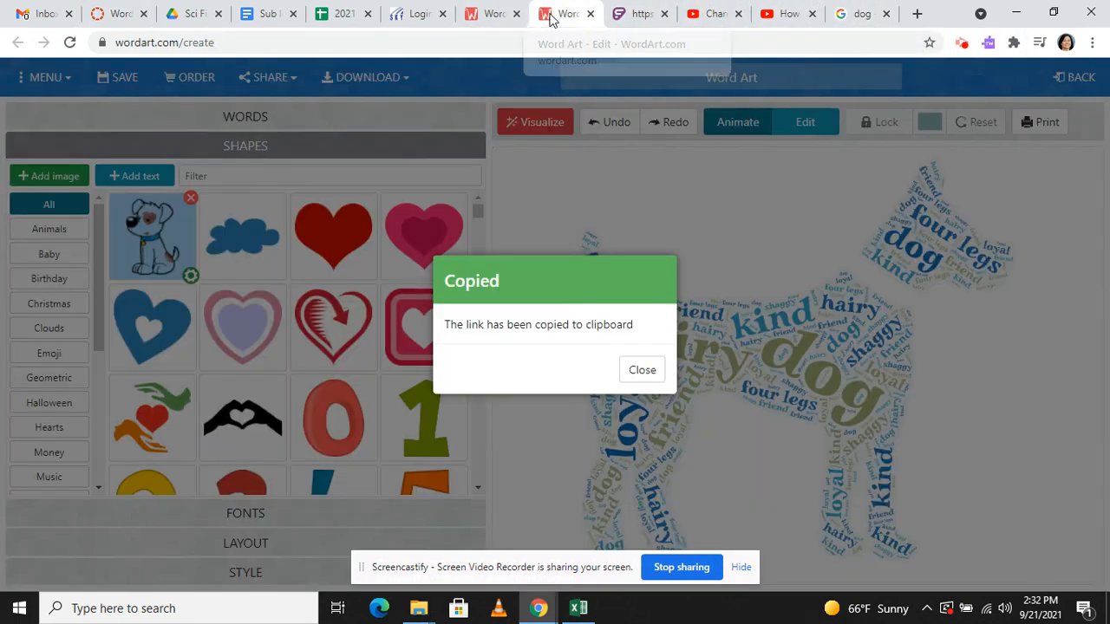
{"action": "left_click", "coordinate": [642, 370]}
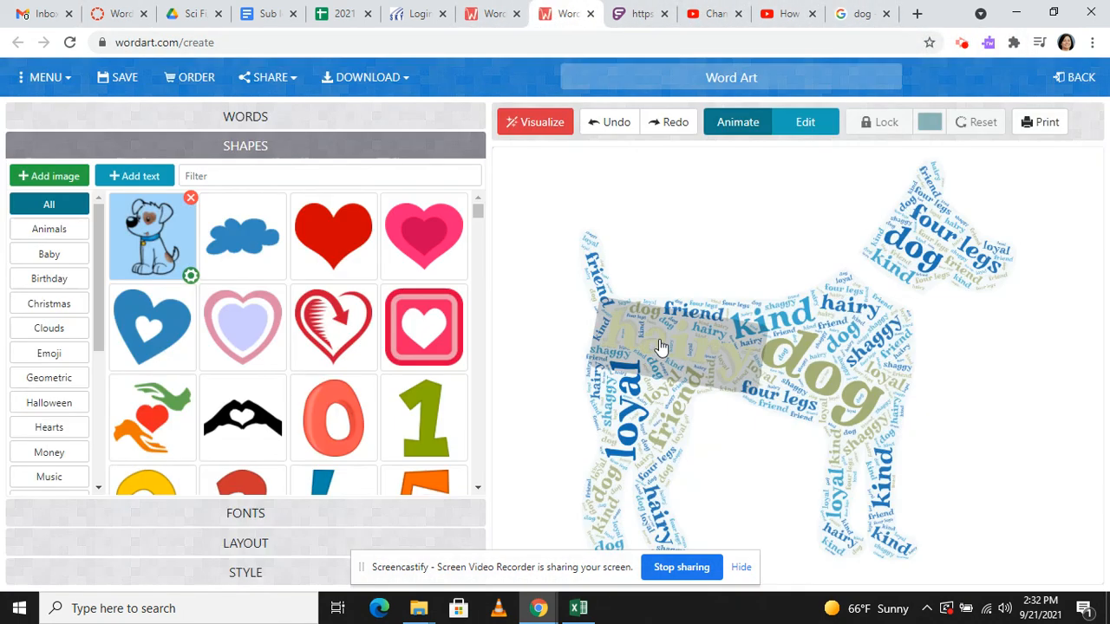